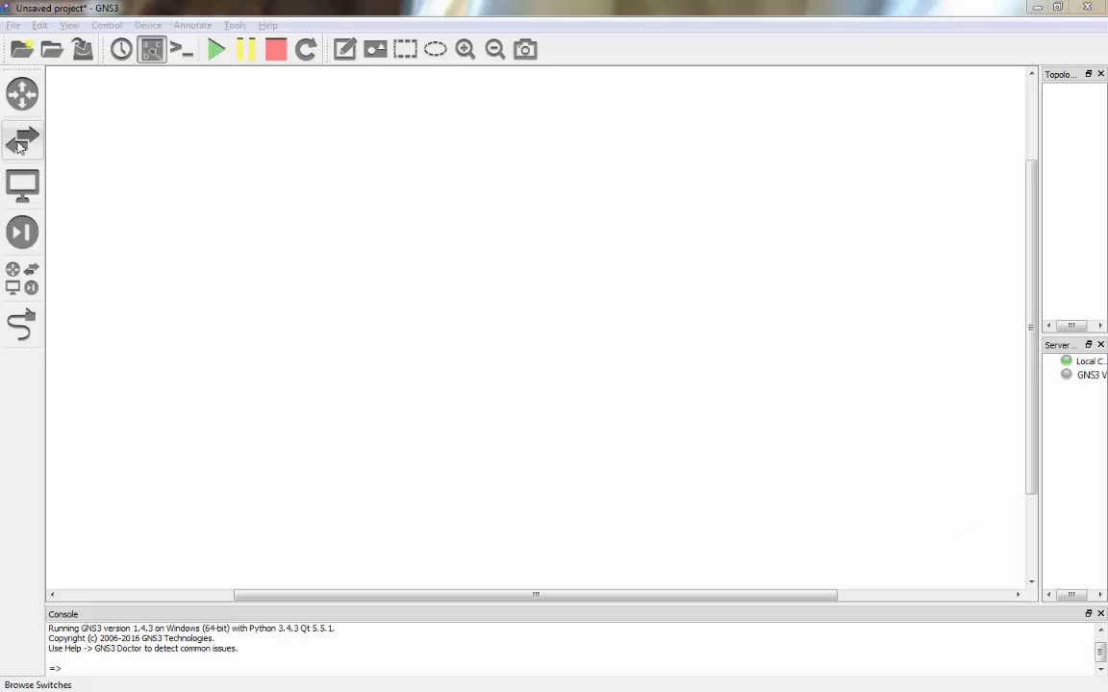
- Drag two EtherSwitch routers onto the canvas and line ESW1 and ESW2 up side by side at top-left
{"action": "left_click", "coordinate": [18, 144]}
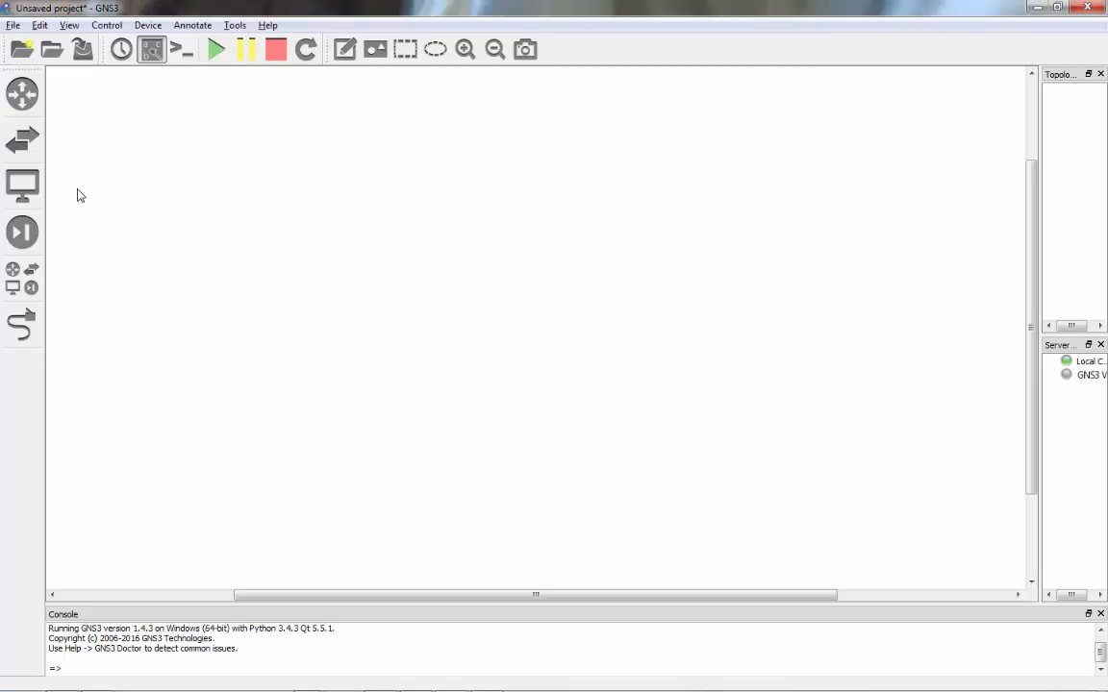
{"action": "left_click", "coordinate": [30, 151]}
{"action": "left_click_drag", "start_coordinate": [94, 175], "coordinate": [220, 162]}
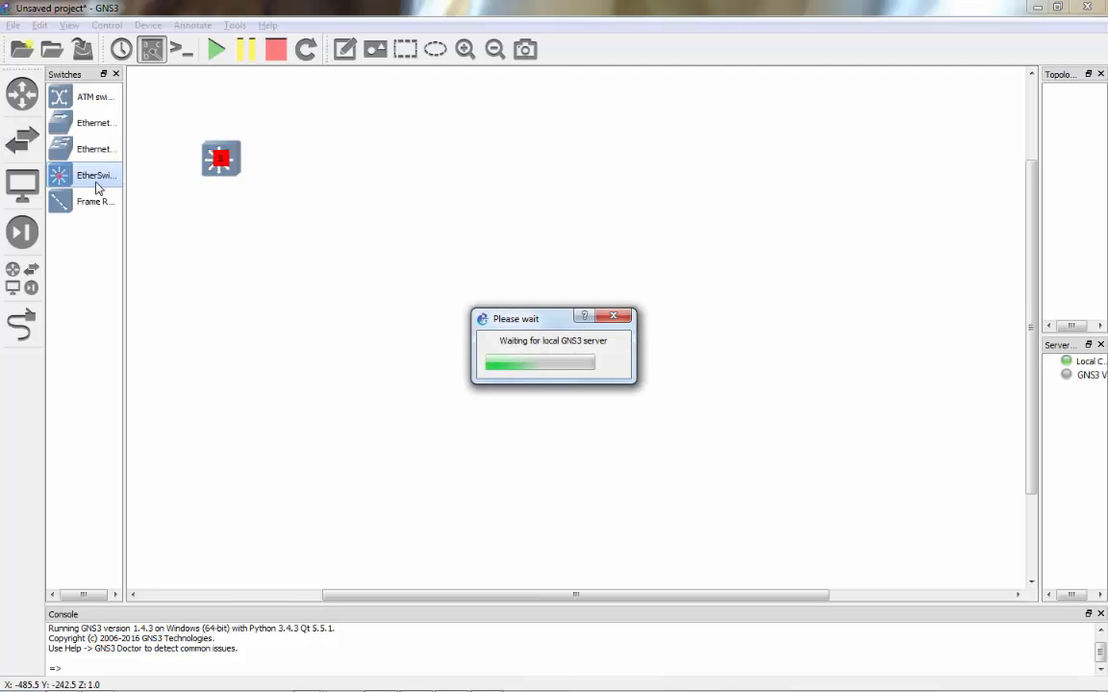
{"action": "left_click_drag", "start_coordinate": [96, 188], "coordinate": [380, 188]}
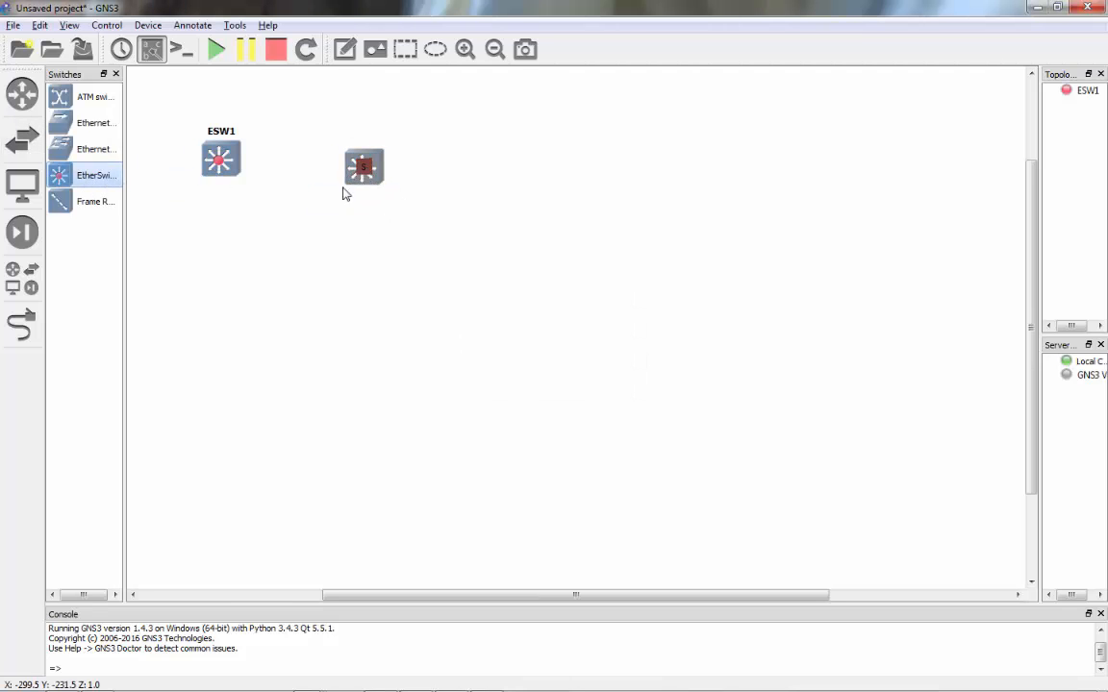
{"action": "left_click", "coordinate": [116, 74]}
{"action": "left_click_drag", "start_coordinate": [195, 161], "coordinate": [123, 162]}
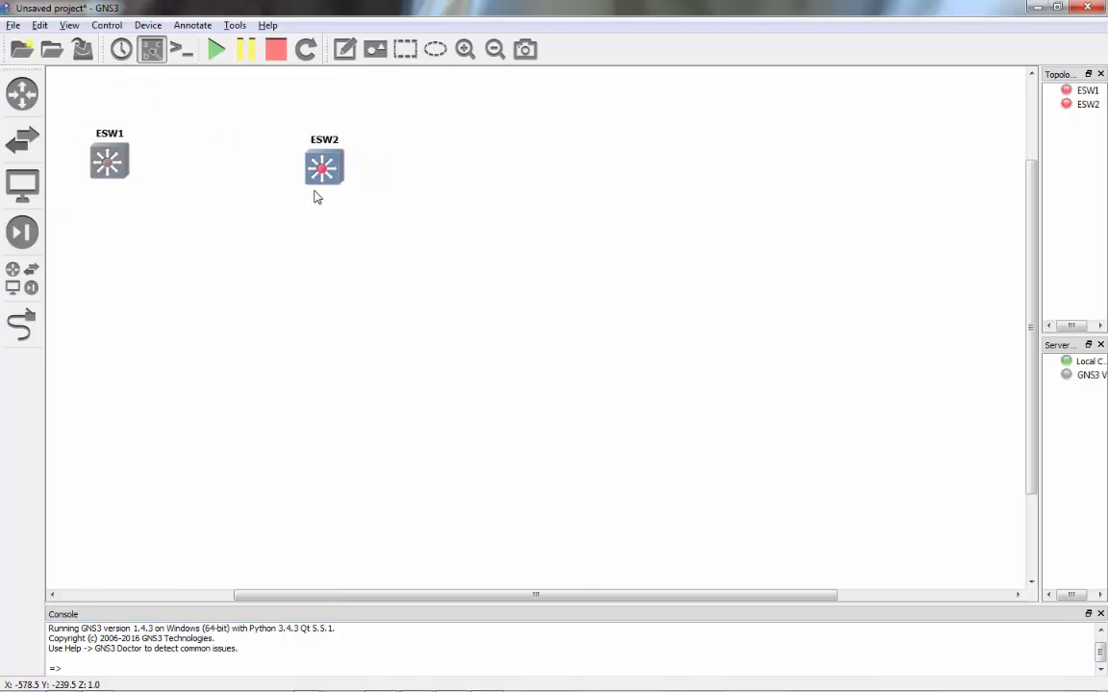
{"action": "left_click_drag", "start_coordinate": [331, 178], "coordinate": [299, 167]}
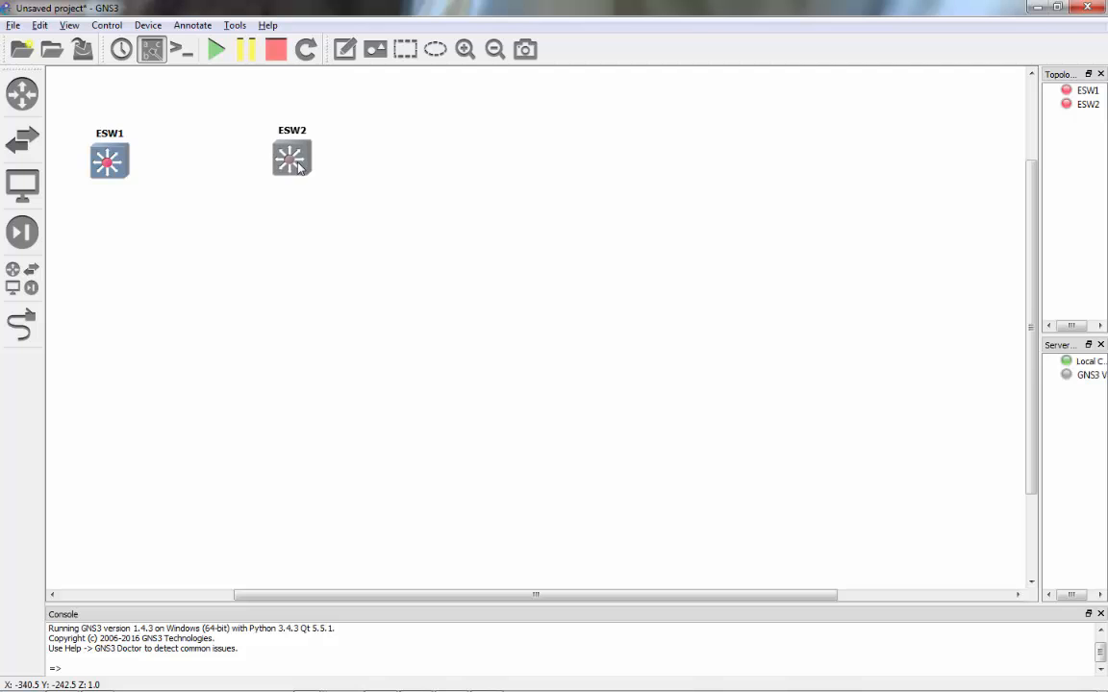
- Cable ESW1 FastEthernet1/15 to ESW2 FastEthernet1/15, then reposition ESW2's f1/15 label above the link
{"action": "left_click", "coordinate": [22, 325]}
{"action": "left_click", "coordinate": [108, 165]}
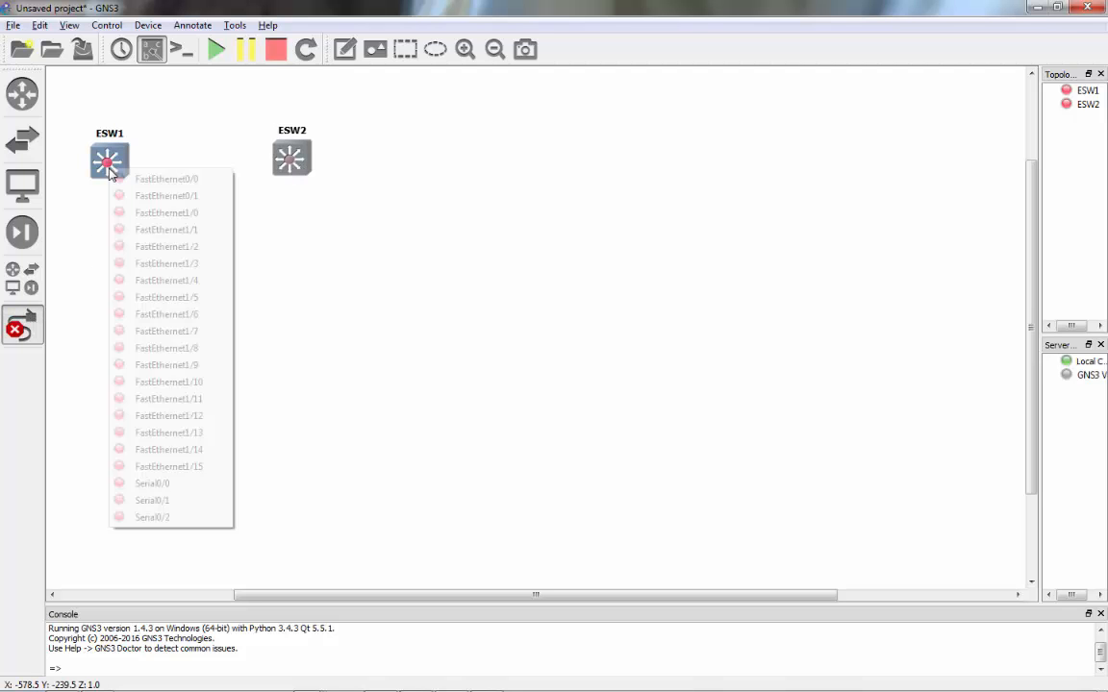
{"action": "left_click", "coordinate": [200, 475]}
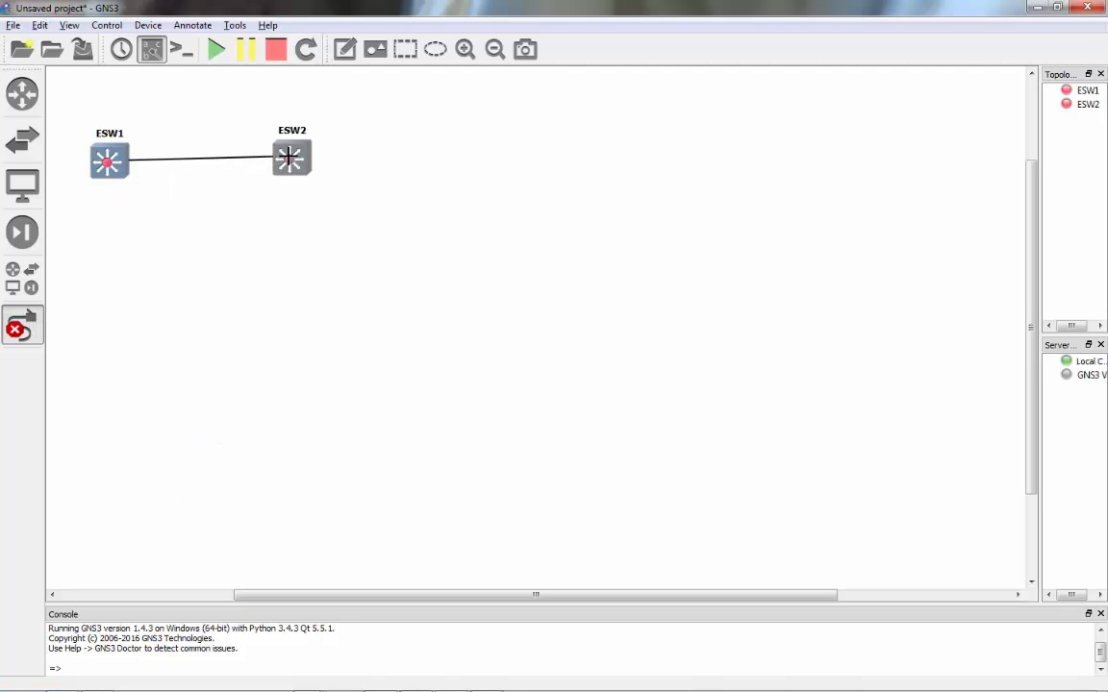
{"action": "left_click", "coordinate": [289, 158]}
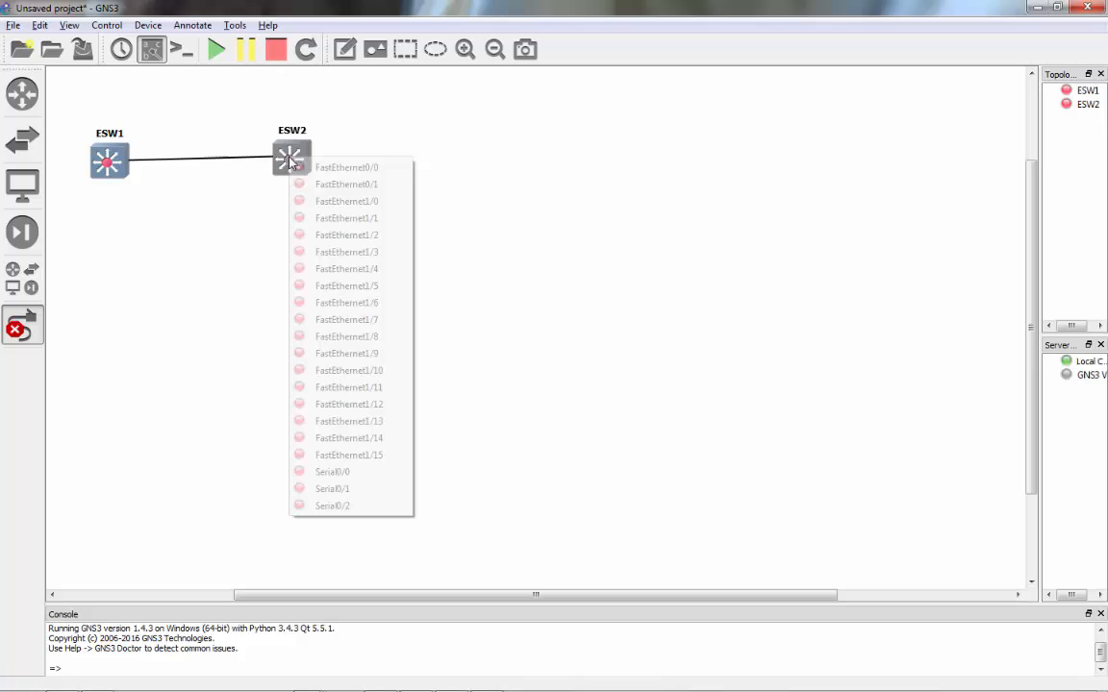
{"action": "left_click", "coordinate": [388, 462]}
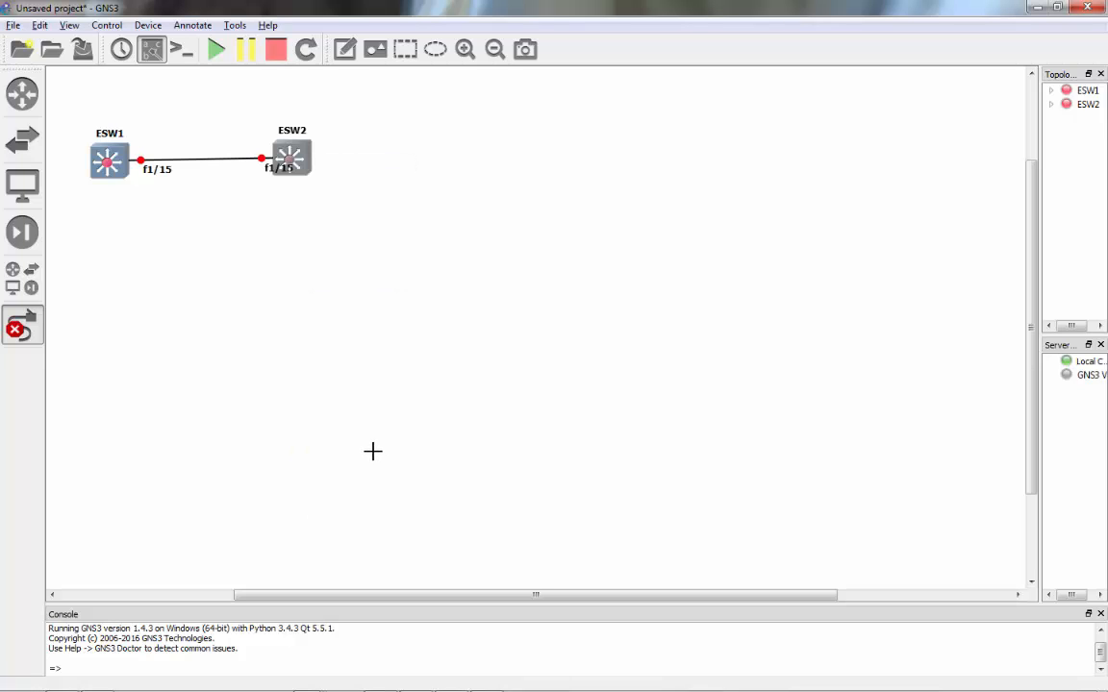
{"action": "key", "text": "Escape"}
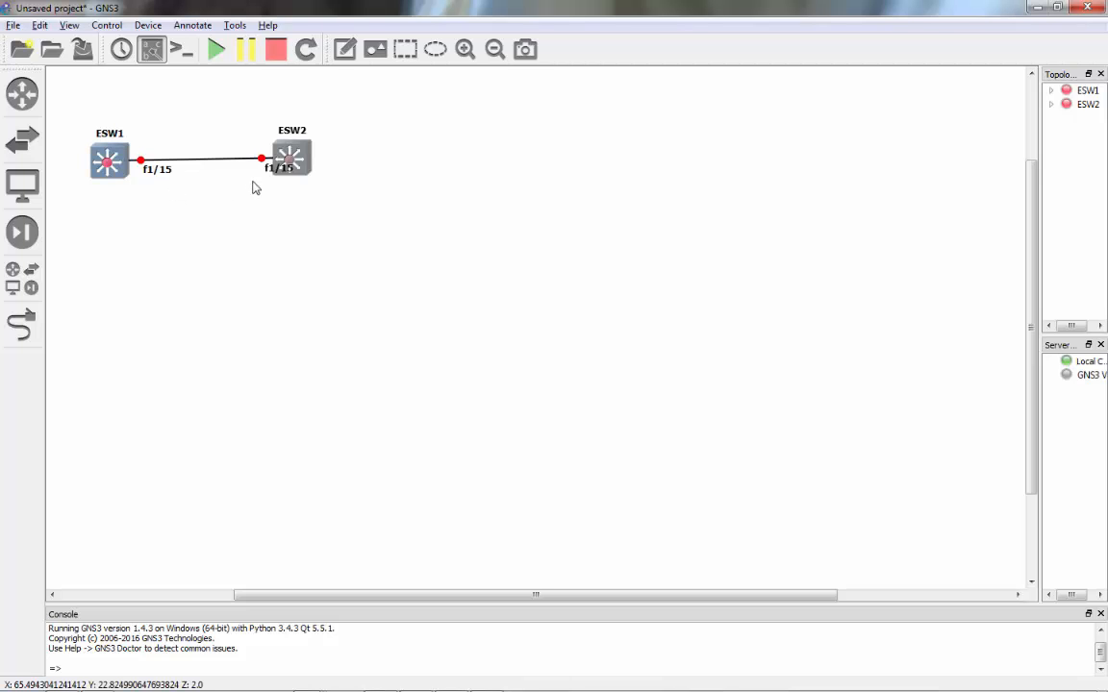
{"action": "mouse_move", "coordinate": [278, 170]}
{"action": "left_mouse_down"}
{"action": "mouse_move", "coordinate": [240, 144]}
{"action": "mouse_move", "coordinate": [293, 165]}
{"action": "left_mouse_up"}
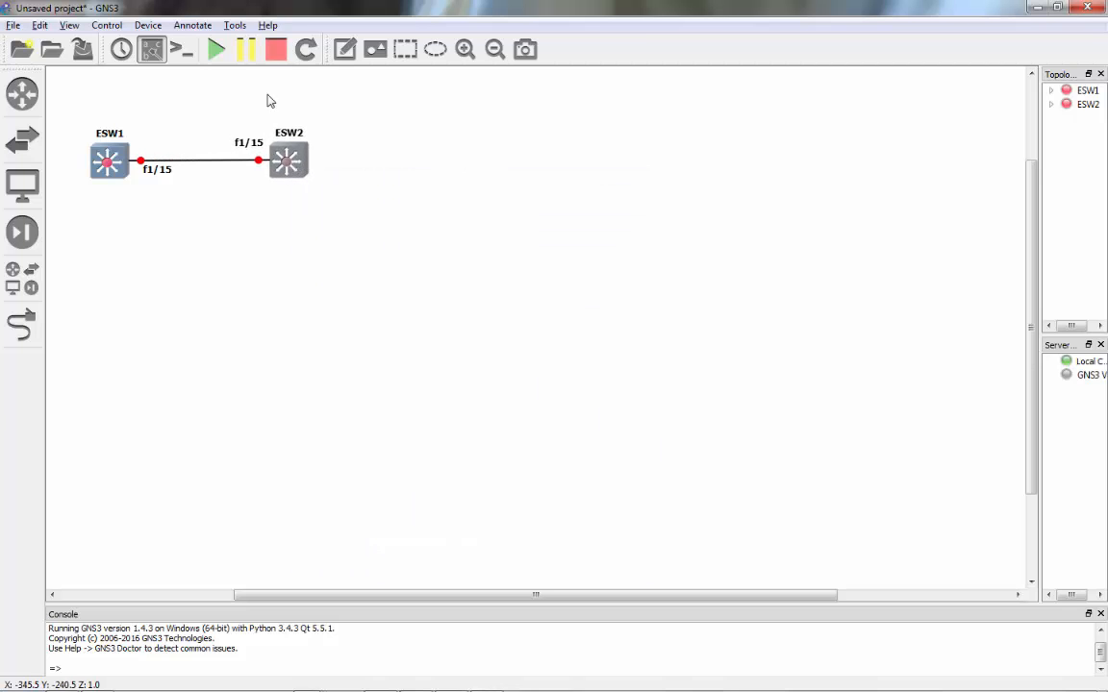
- Start all devices, then open ESW1's console and move it aside so the topology stays visible
{"action": "left_click", "coordinate": [217, 49]}
{"action": "right_click", "coordinate": [111, 156]}
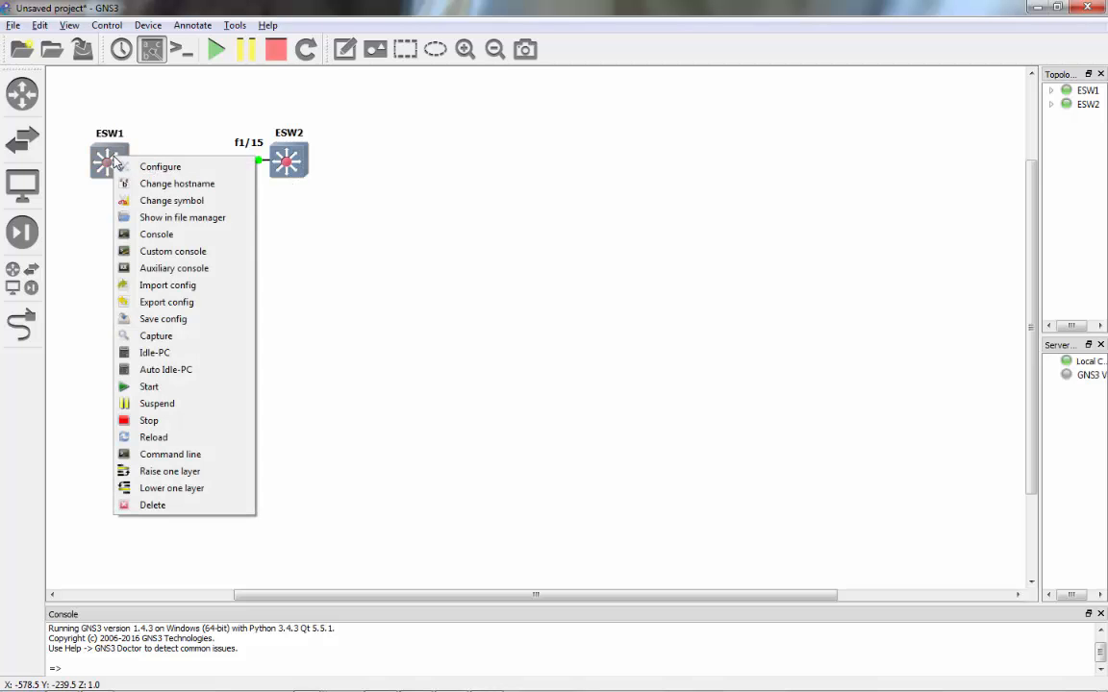
{"action": "left_click", "coordinate": [154, 236]}
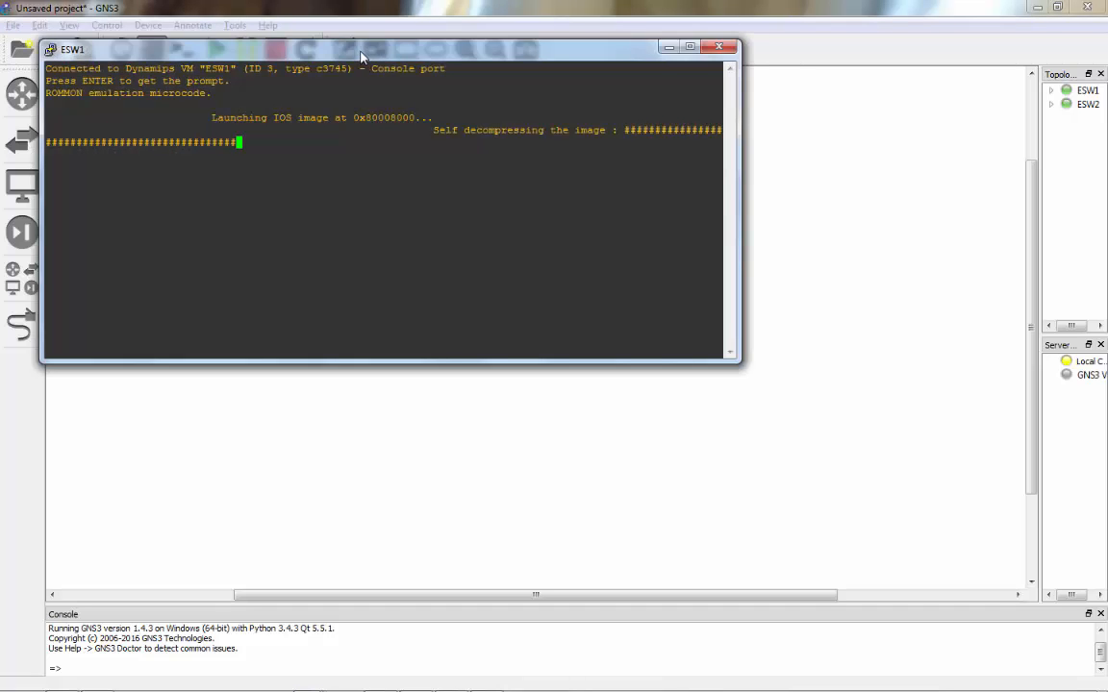
{"action": "left_click_drag", "start_coordinate": [329, 50], "coordinate": [653, 96]}
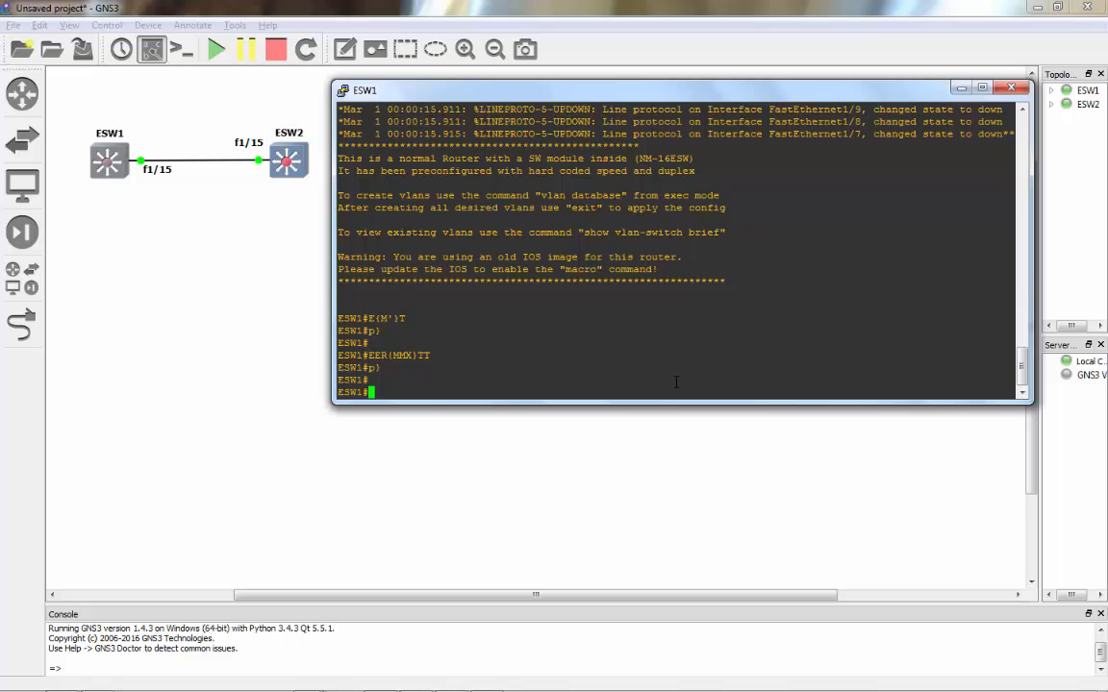
- In ESW1's vlan database, create VLAN 10 and VLAN 20 and exit to apply them
{"action": "key", "text": "Return"}
{"action": "key", "text": "Return"}
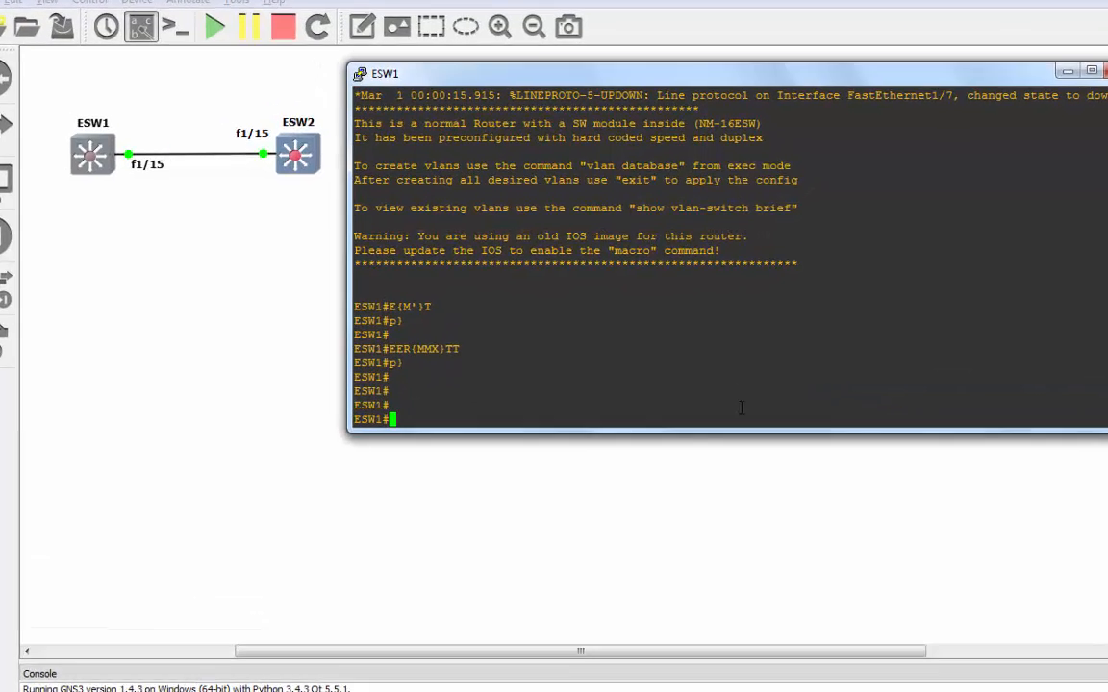
{"action": "type", "text": "vlan "}
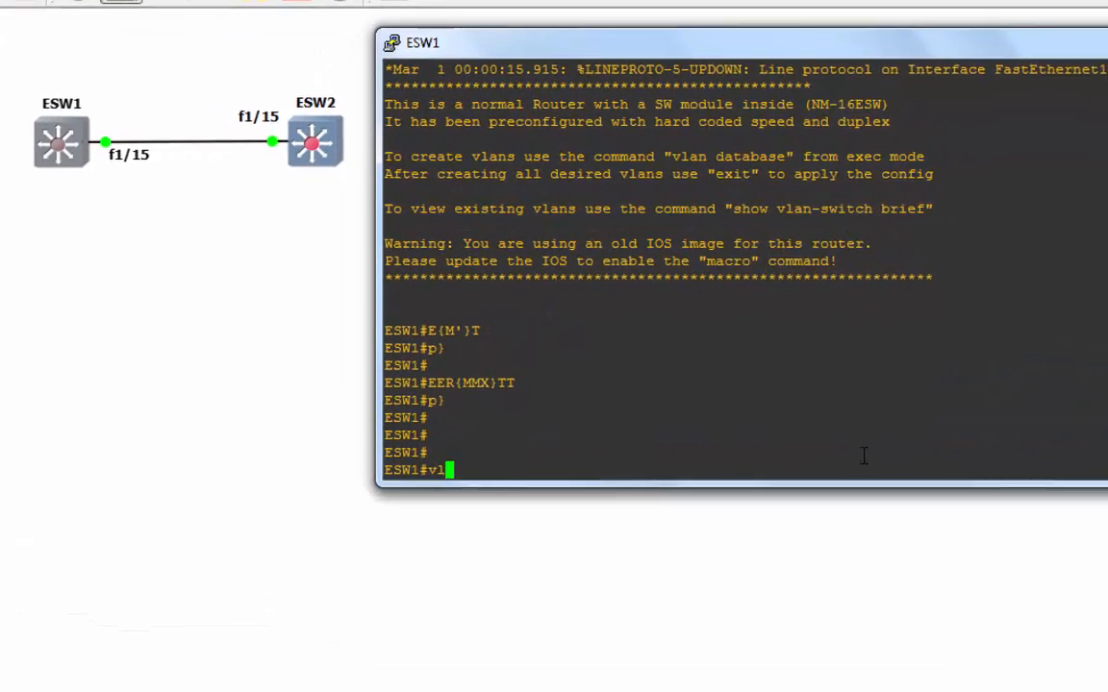
{"action": "type", "text": "data"}
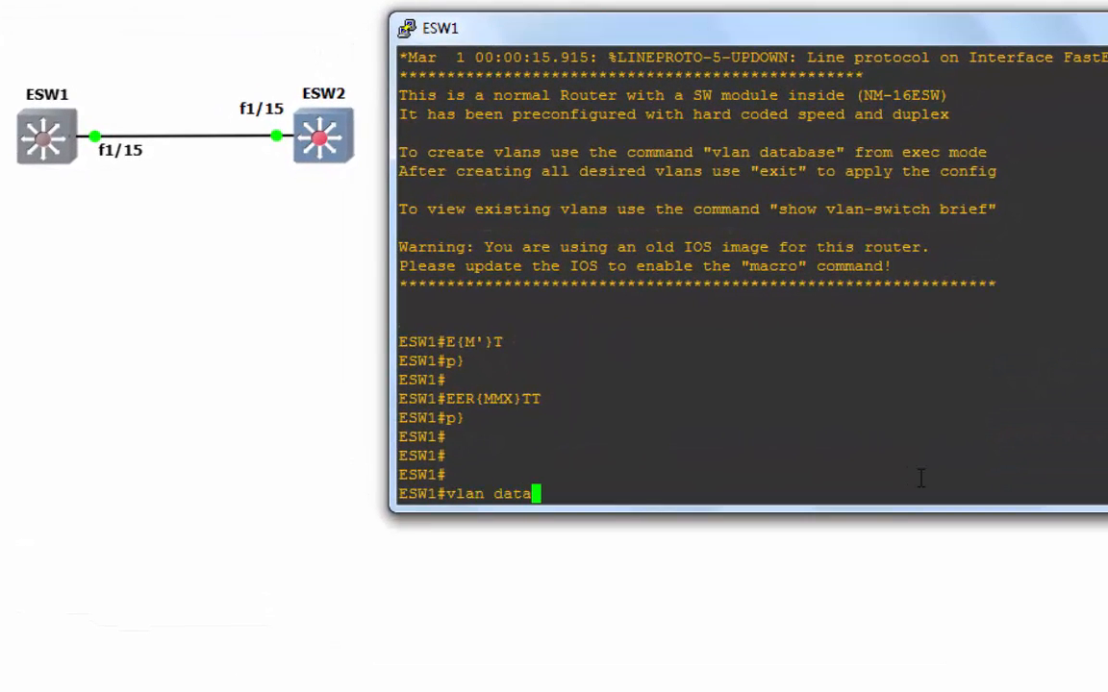
{"action": "key", "text": "Tab"}
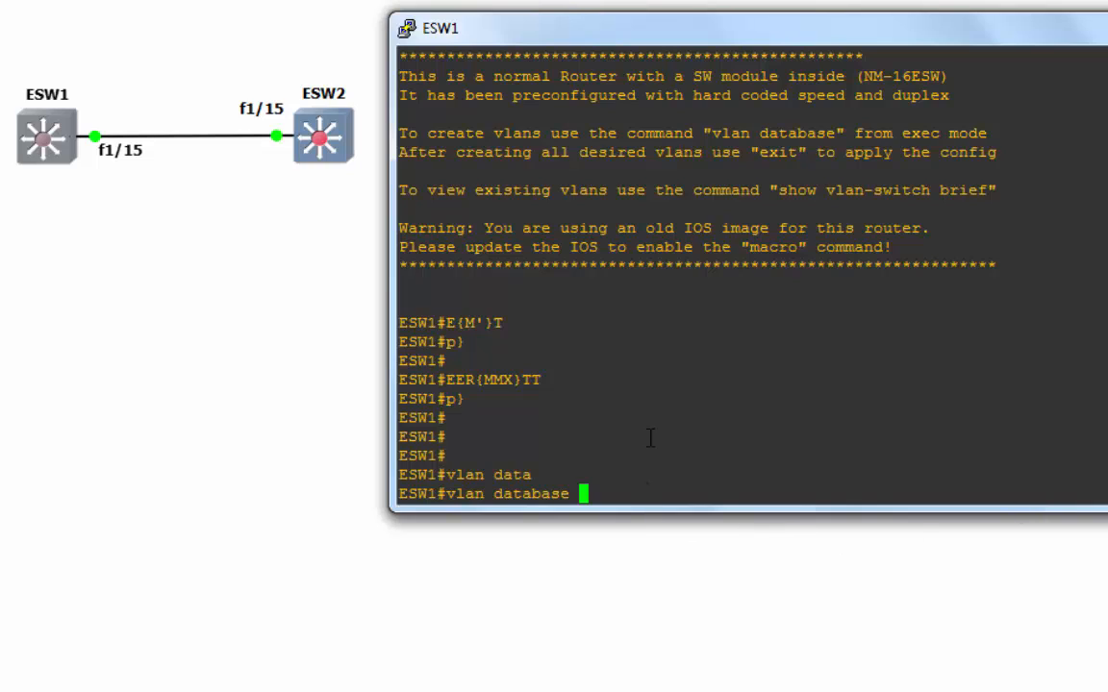
{"action": "left_click_drag", "start_coordinate": [618, 491], "coordinate": [447, 493]}
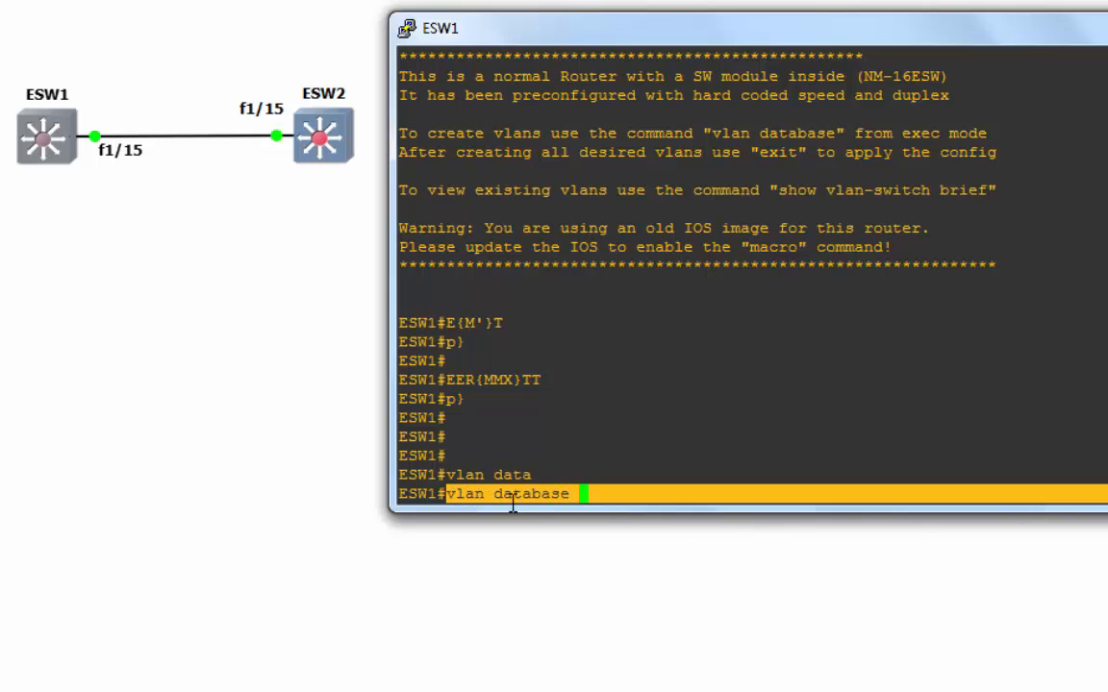
{"action": "left_click", "coordinate": [610, 492]}
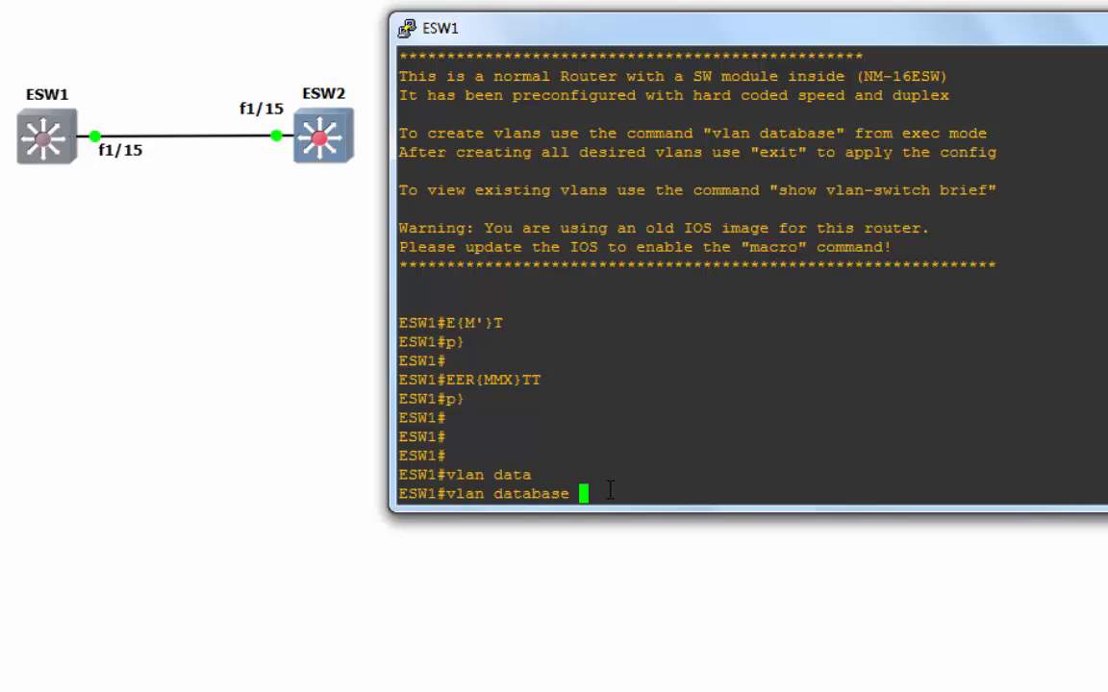
{"action": "key", "text": "Return"}
{"action": "key", "text": "Return"}
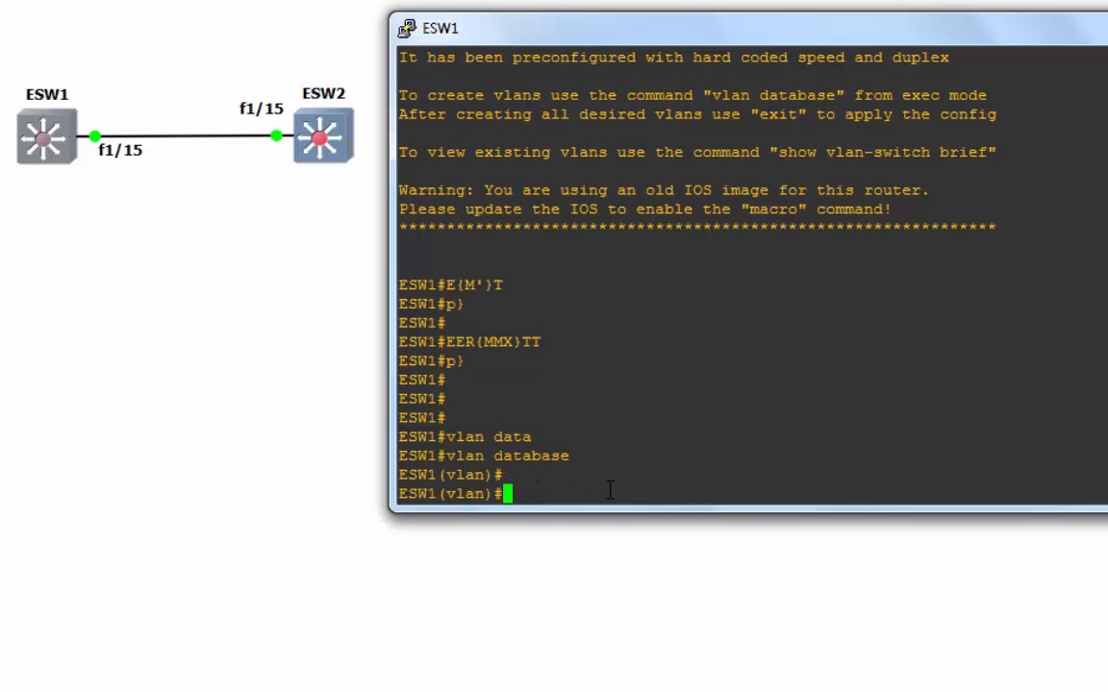
{"action": "type", "text": "vlan 10"}
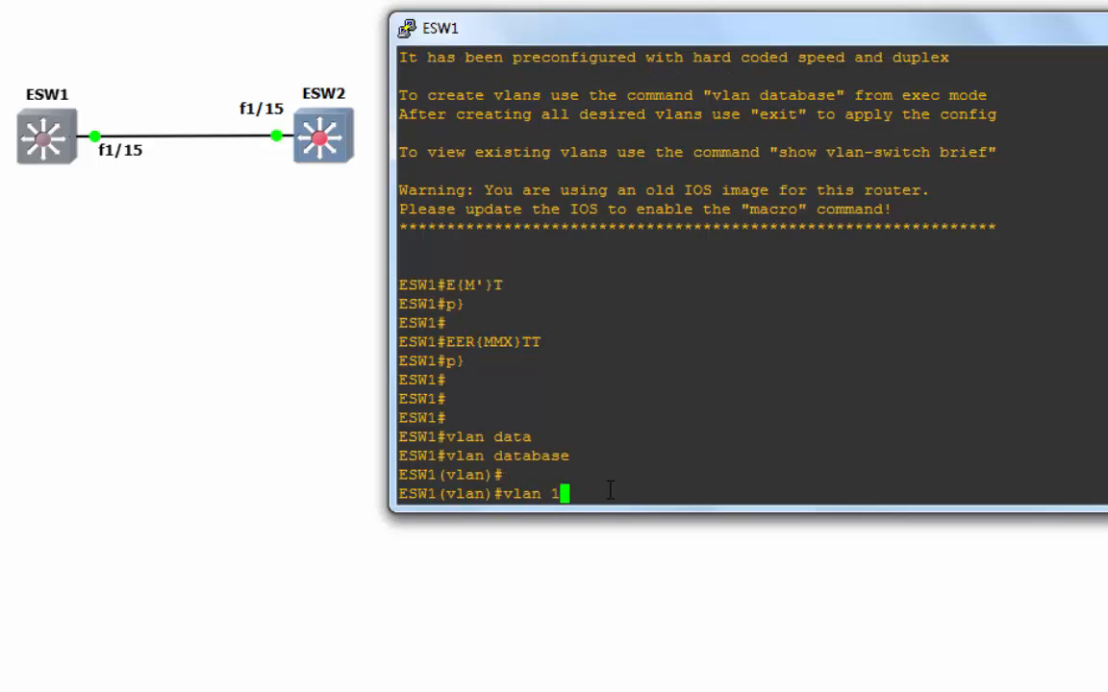
{"action": "key", "text": "Return"}
{"action": "type", "text": "vlan "}
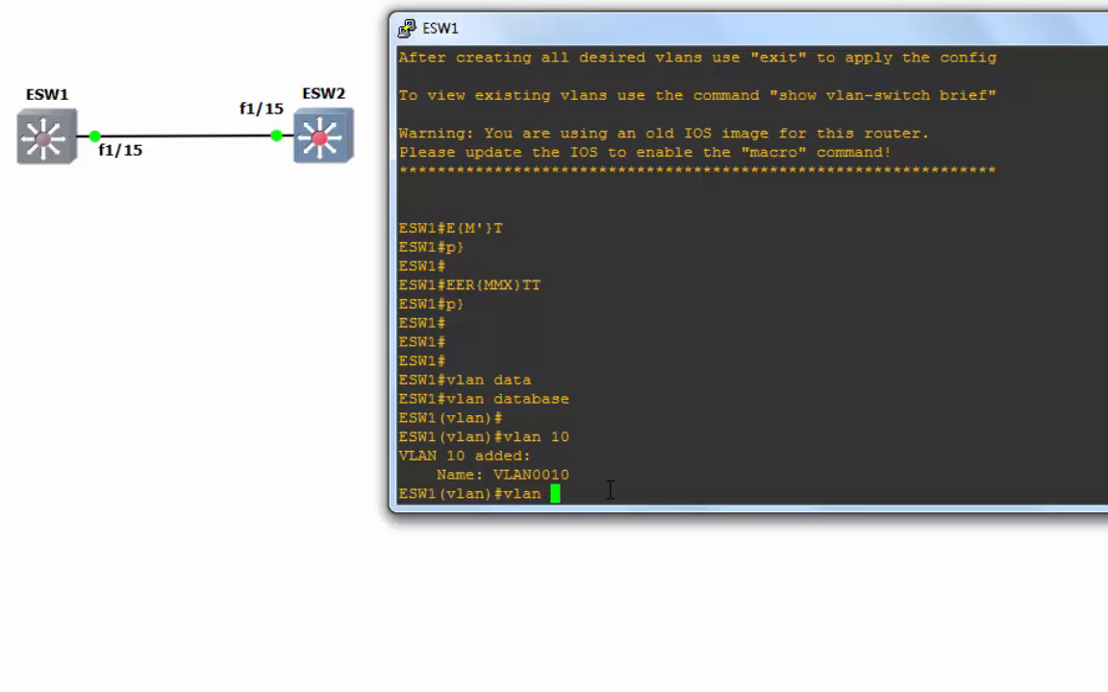
{"action": "type", "text": "20"}
{"action": "key", "text": "Return"}
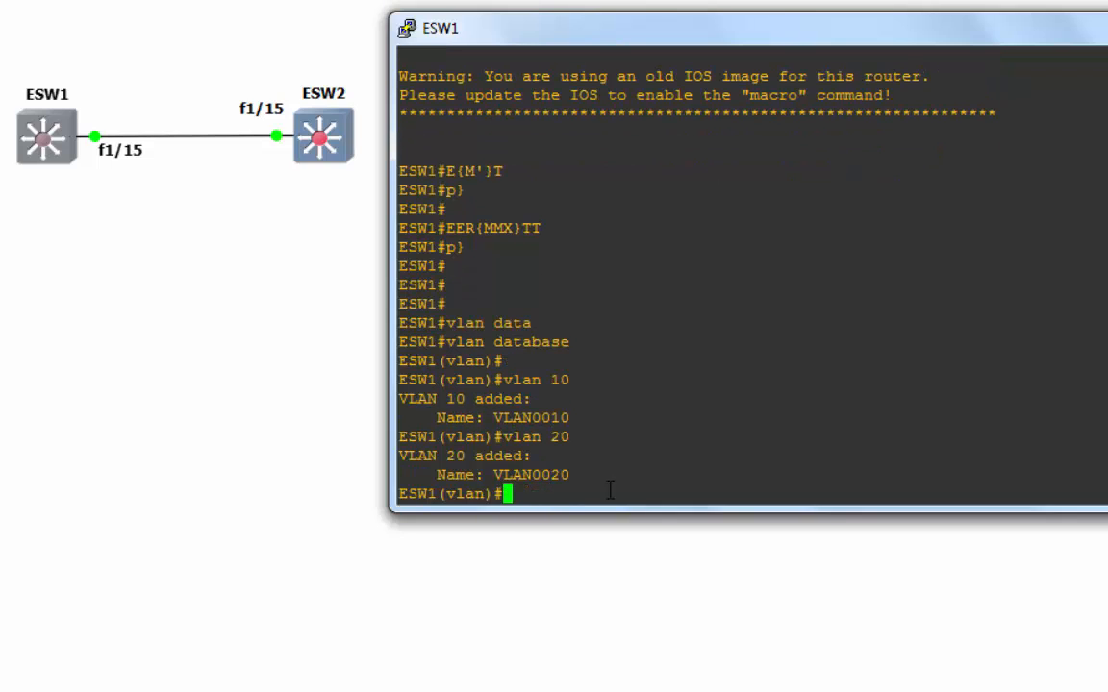
{"action": "type", "text": "exit"}
{"action": "key", "text": "Return"}
{"action": "key", "text": "Return"}
- Run show vlan-switch on ESW1 and highlight the active VLAN 10 and 20 rows
{"action": "type", "text": "show vlan-s"}
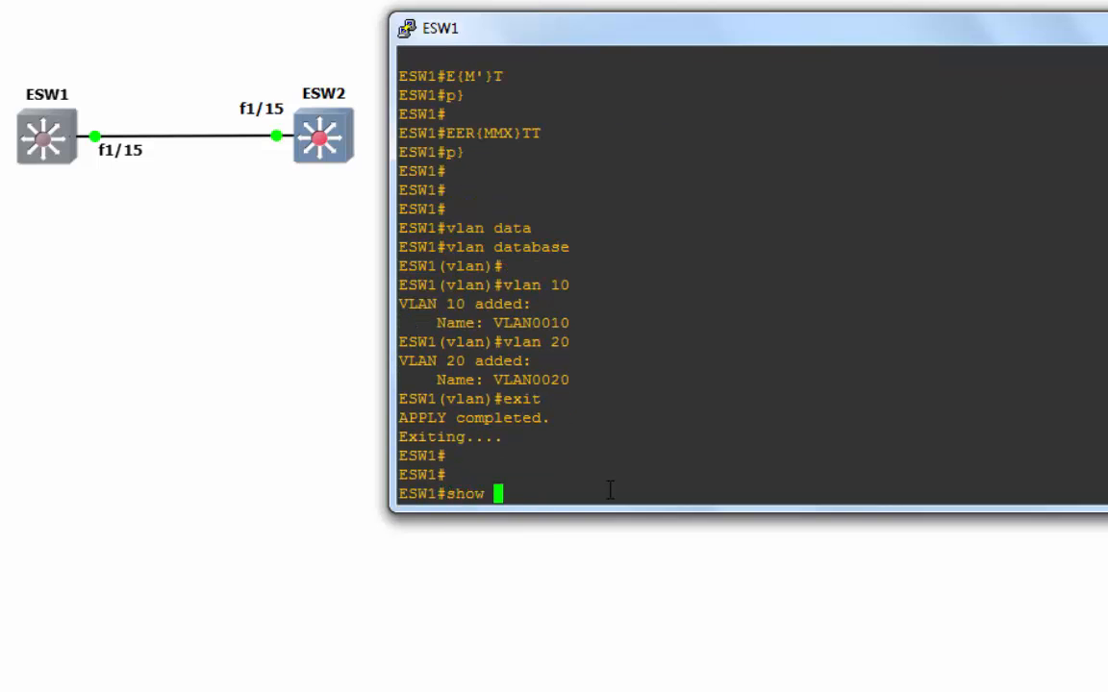
{"action": "type", "text": "w"}
{"action": "key", "text": "Tab"}
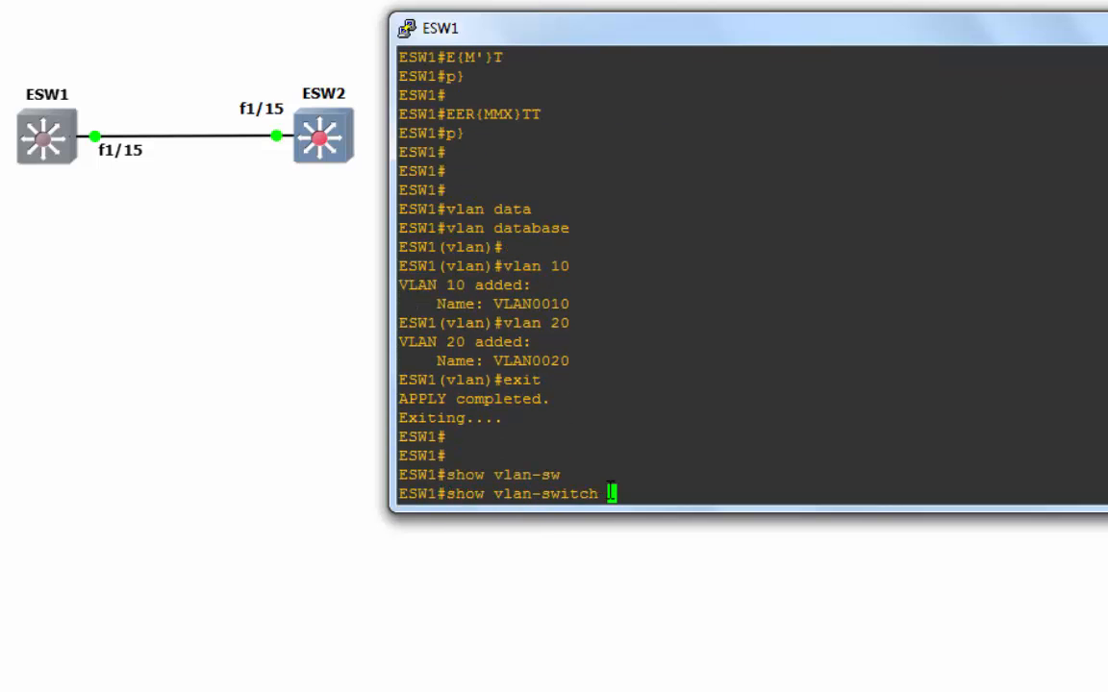
{"action": "key", "text": "Return"}
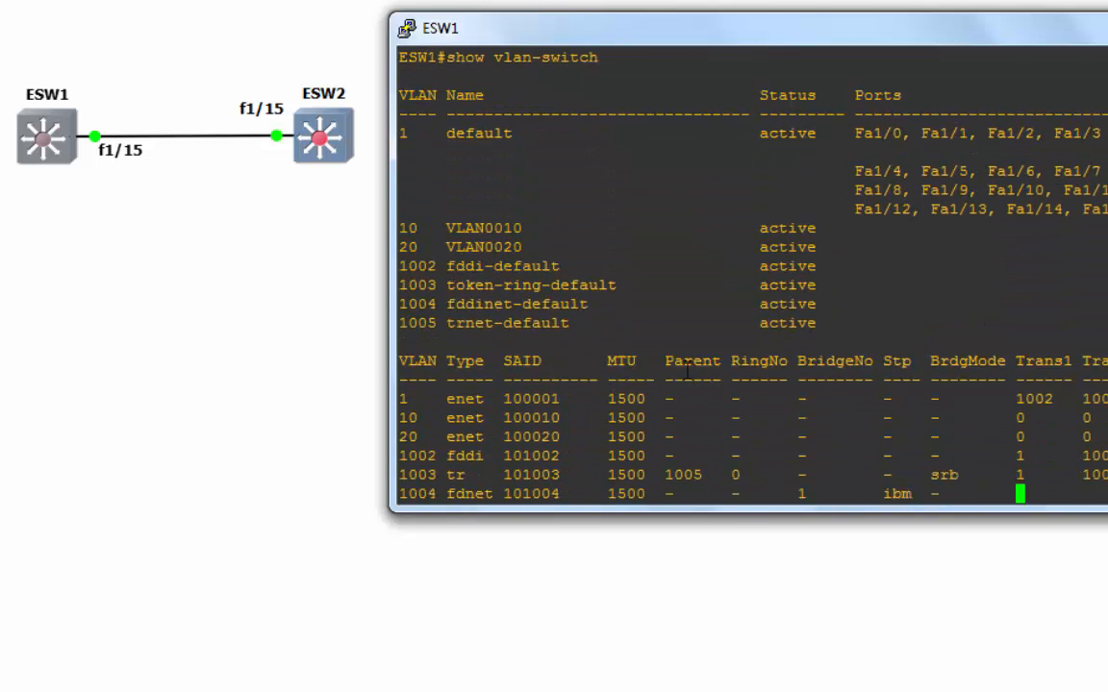
{"action": "left_click_drag", "start_coordinate": [846, 213], "coordinate": [404, 190]}
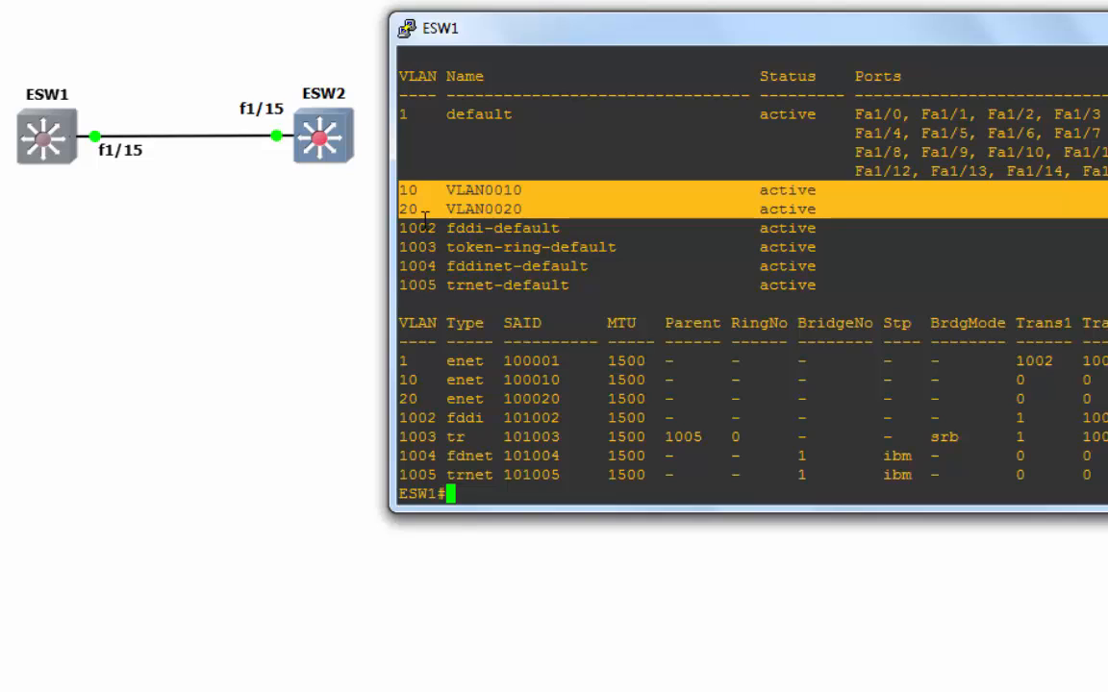
{"action": "left_click", "coordinate": [424, 214]}
{"action": "double_click", "coordinate": [414, 191]}
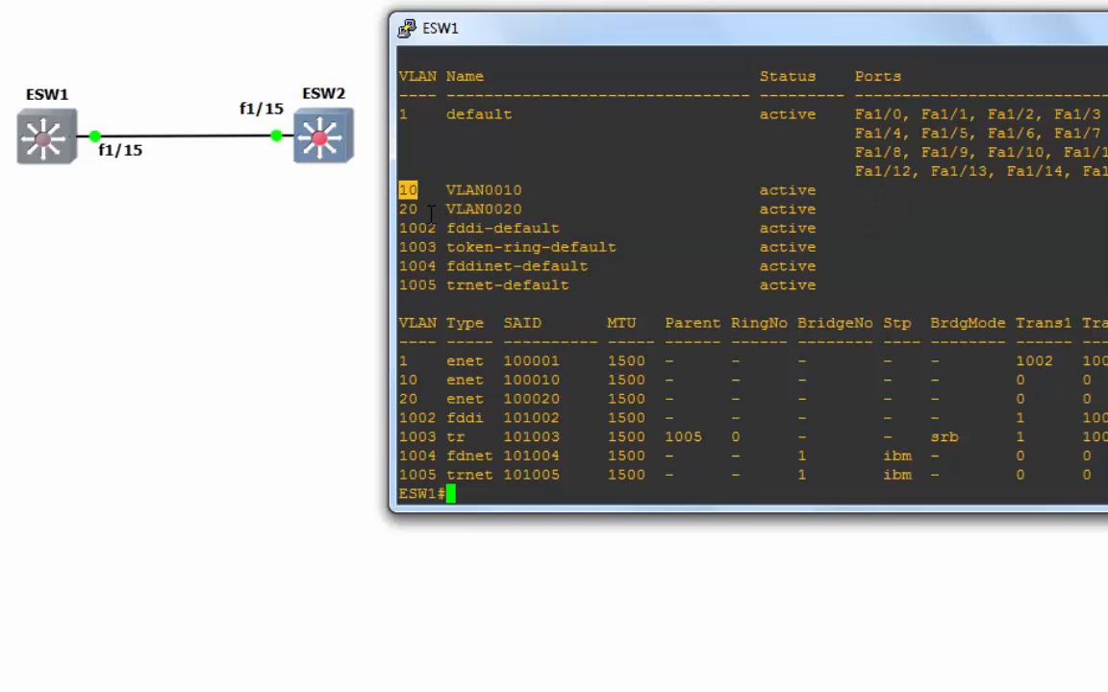
{"action": "left_click_drag", "start_coordinate": [433, 211], "coordinate": [400, 209]}
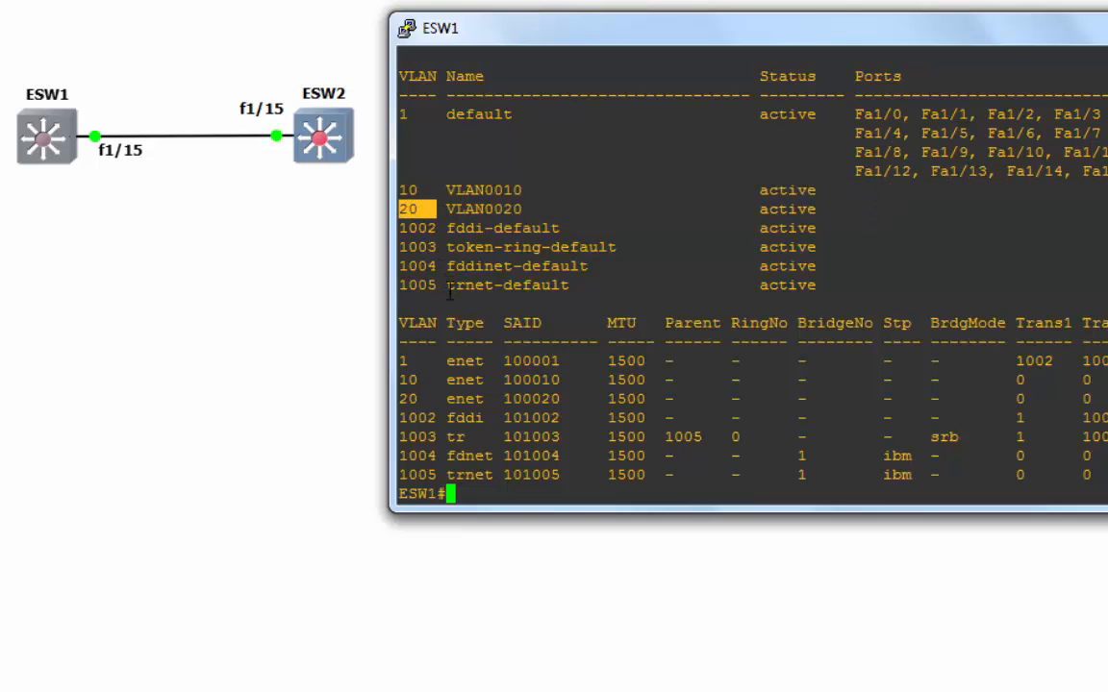
{"action": "left_click", "coordinate": [489, 504]}
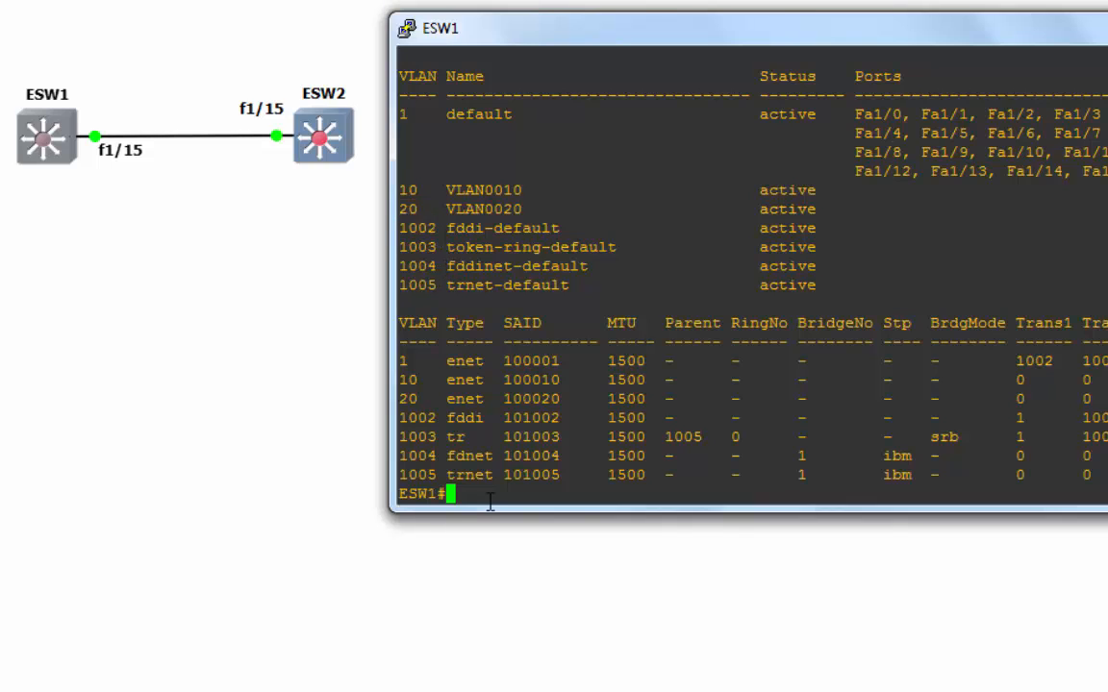
{"action": "key", "text": "Return"}
{"action": "key", "text": "Return"}
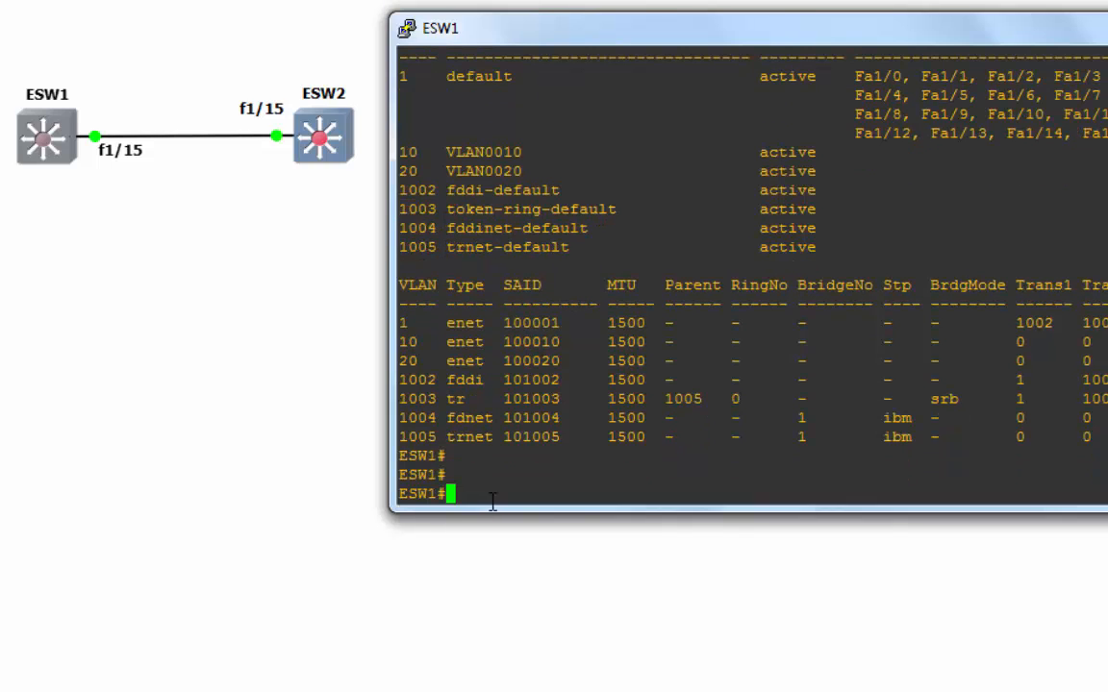
- Enter global configuration on ESW1 and select interface fa1/15
{"action": "type", "text": "conf t"}
{"action": "key", "text": "Return"}
{"action": "type", "text": "int"}
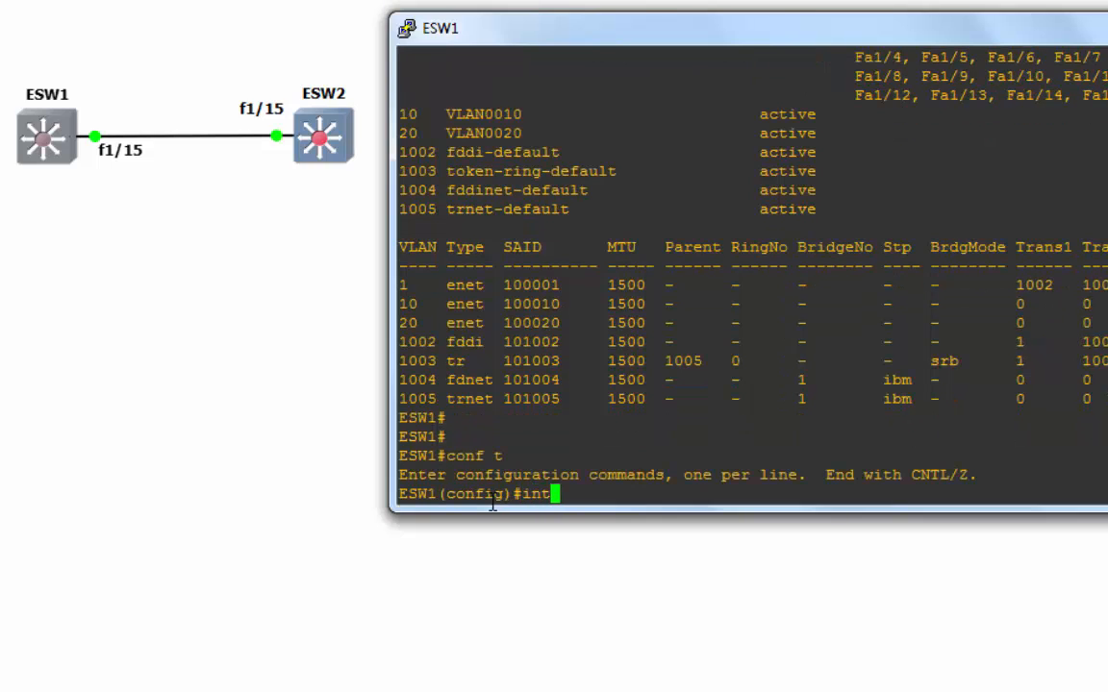
{"action": "type", "text": " fa1/15"}
{"action": "key", "text": "Return"}
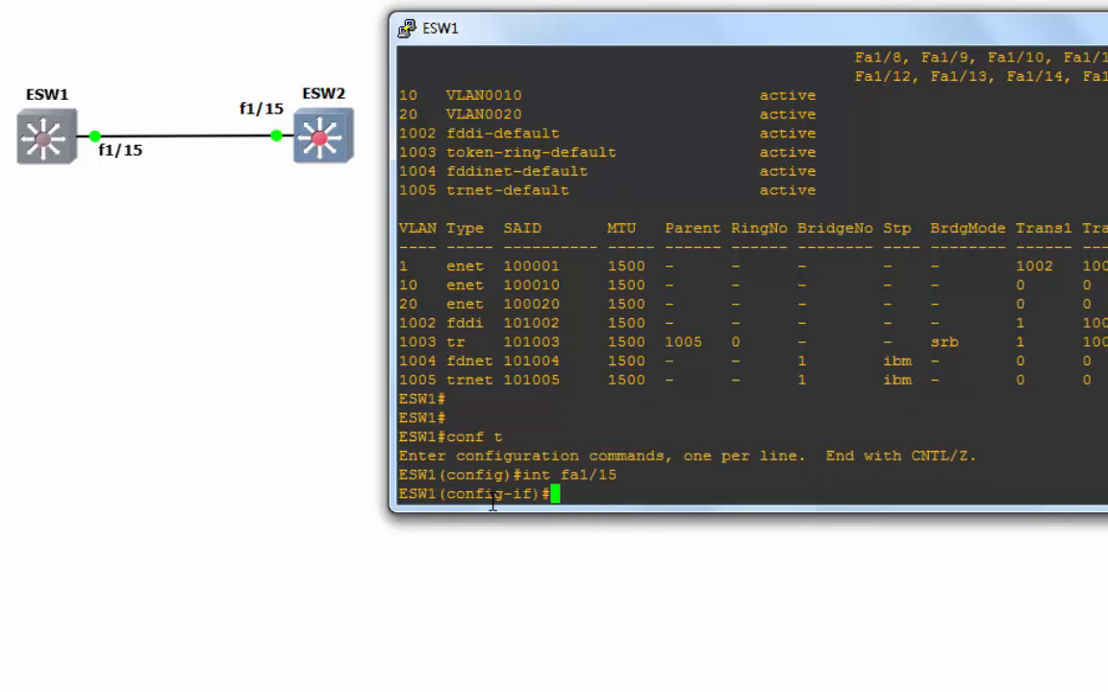
{"action": "type", "text": "swi"}
{"action": "key", "text": "Tab"}
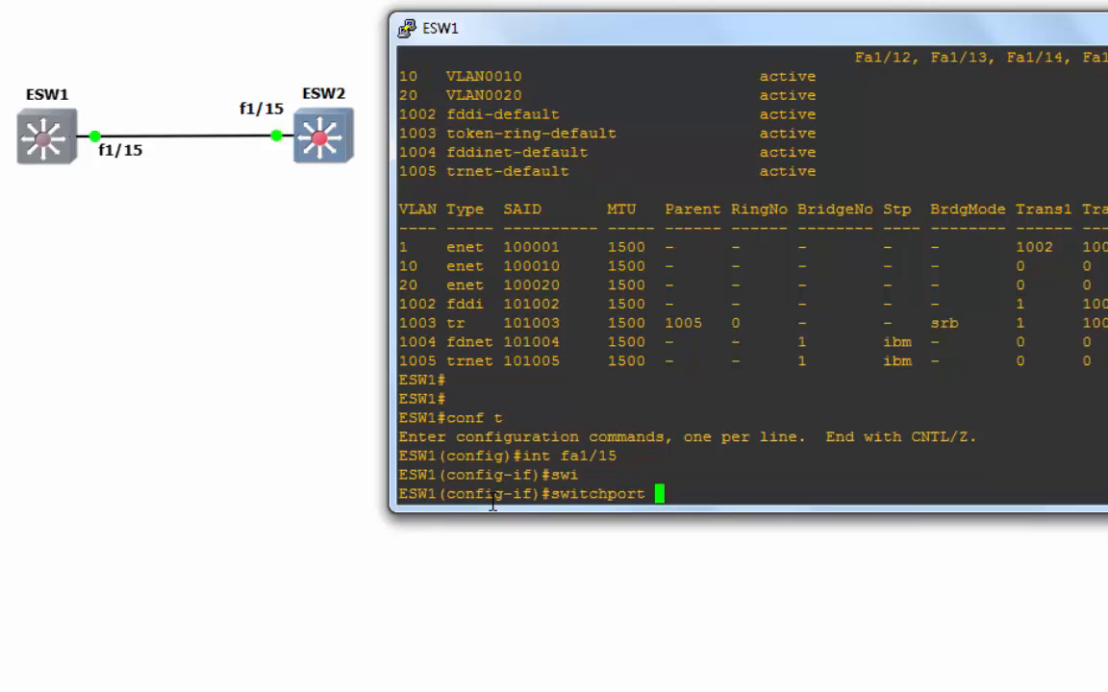
{"action": "key", "text": "Return"}
- Set switchport trunk encapsulation to dot1q on Fa1/15
{"action": "type", "text": "swi"}
{"action": "key", "text": "Tab"}
{"action": "type", "text": "t"}
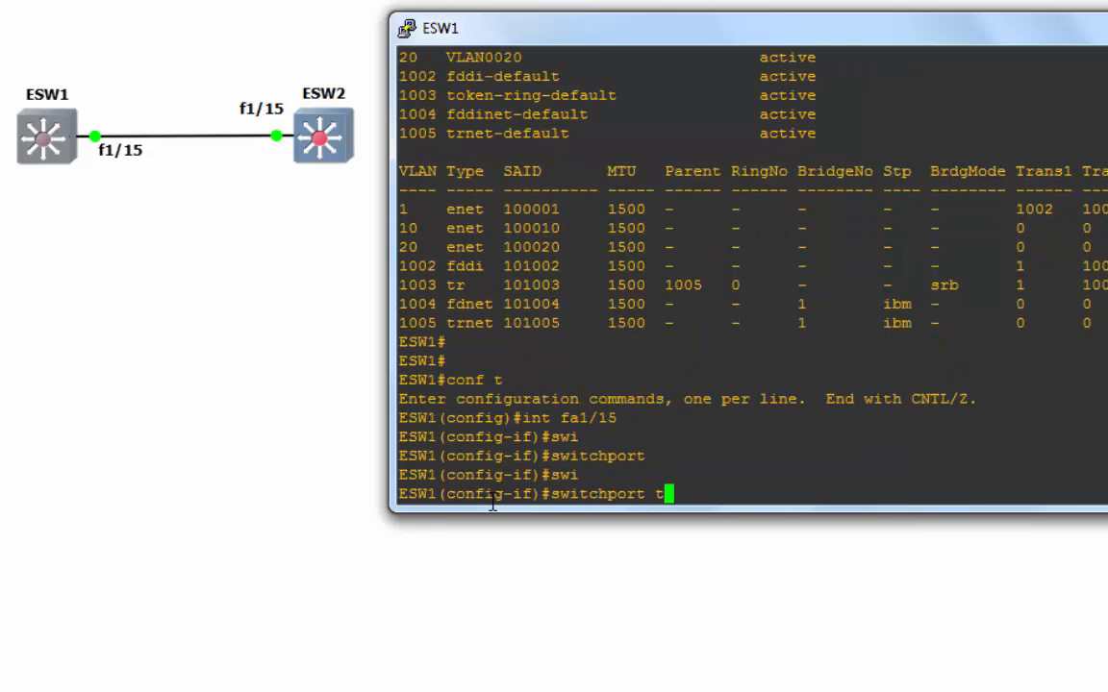
{"action": "type", "text": "r"}
{"action": "key", "text": "Tab"}
{"action": "type", "text": "en"}
{"action": "key", "text": "Tab"}
{"action": "type", "text": "do"}
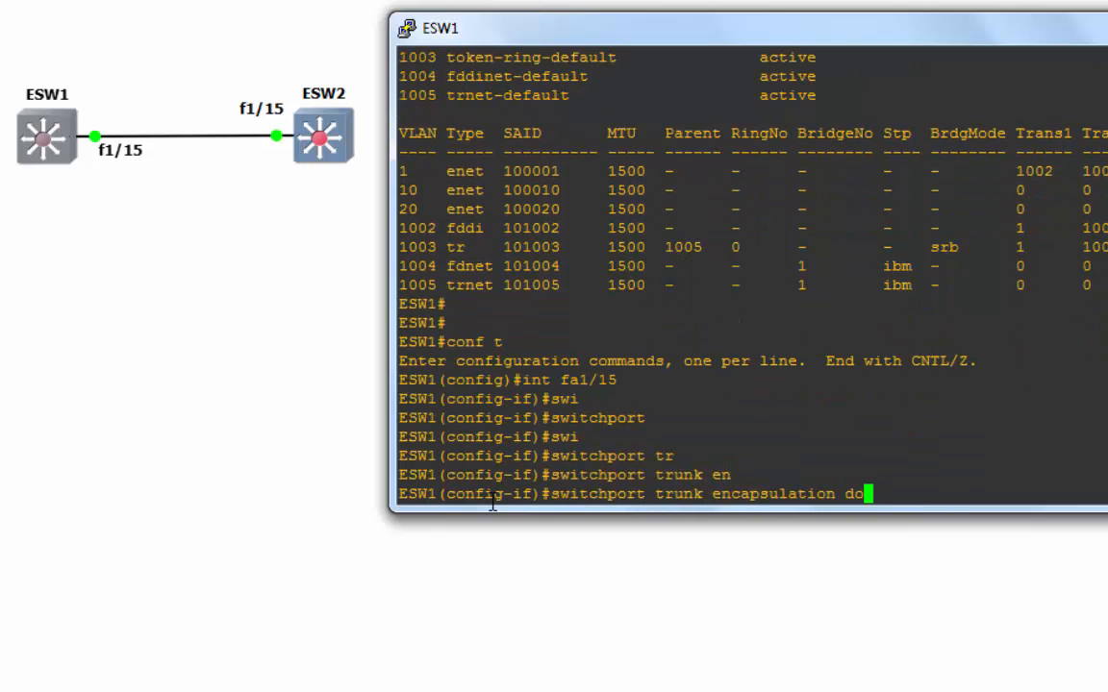
{"action": "key", "text": "Tab"}
{"action": "key", "text": "Return"}
- Set Fa1/15 to switchport mode trunk, correcting a typo in the mode keyword
{"action": "type", "text": "swi"}
{"action": "key", "text": "Tab"}
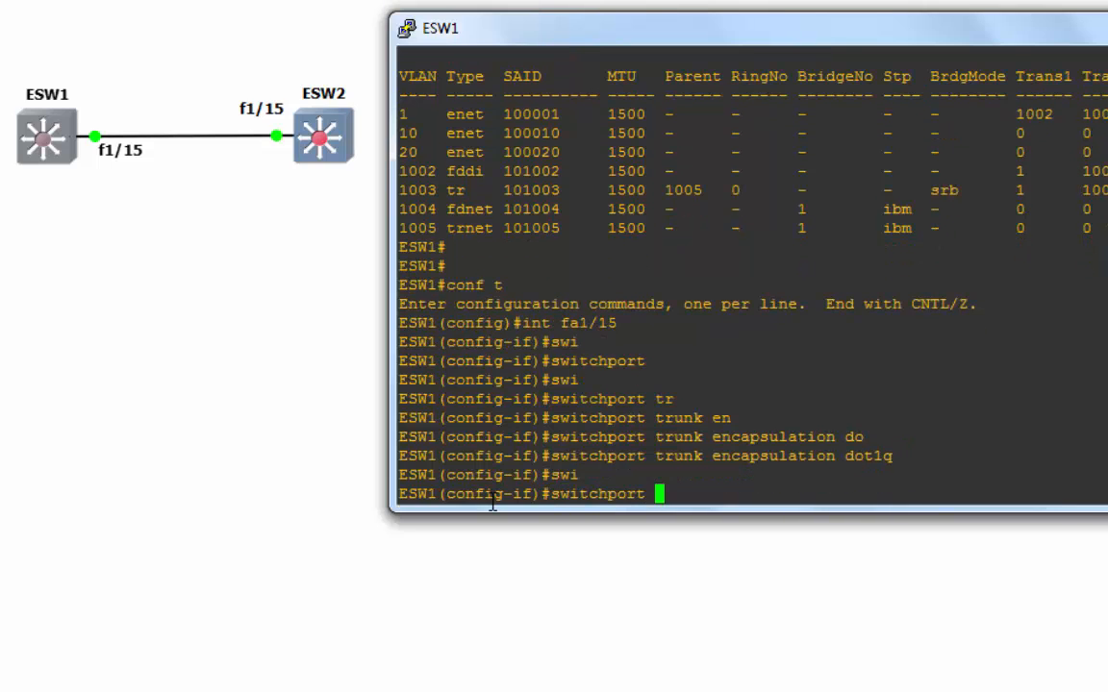
{"action": "type", "text": "moq"}
{"action": "key", "text": "Tab"}
{"action": "key", "text": "BackSpace"}
{"action": "type", "text": "de"}
{"action": "key", "text": "Tab"}
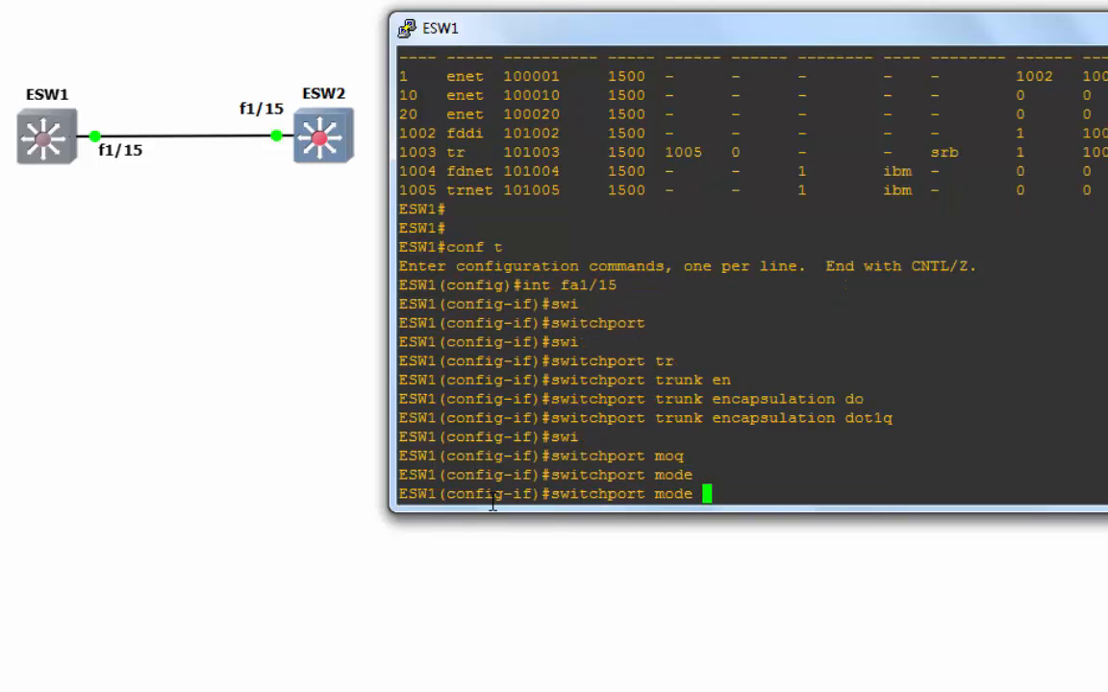
{"action": "type", "text": "tr"}
{"action": "key", "text": "Tab"}
{"action": "key", "text": "Return"}
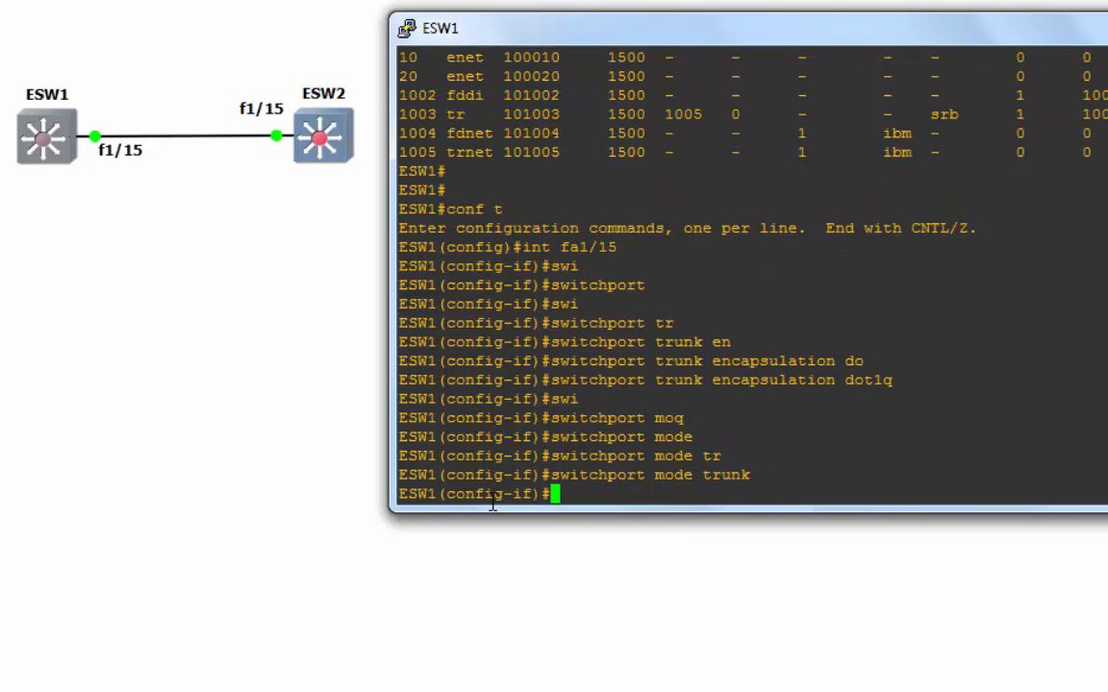
{"action": "key", "text": "Return"}
- Leave configuration mode and run show int trunk on ESW1
{"action": "type", "text": "exit"}
{"action": "key", "text": "Return"}
{"action": "key", "text": "Return"}
{"action": "key", "text": "Return"}
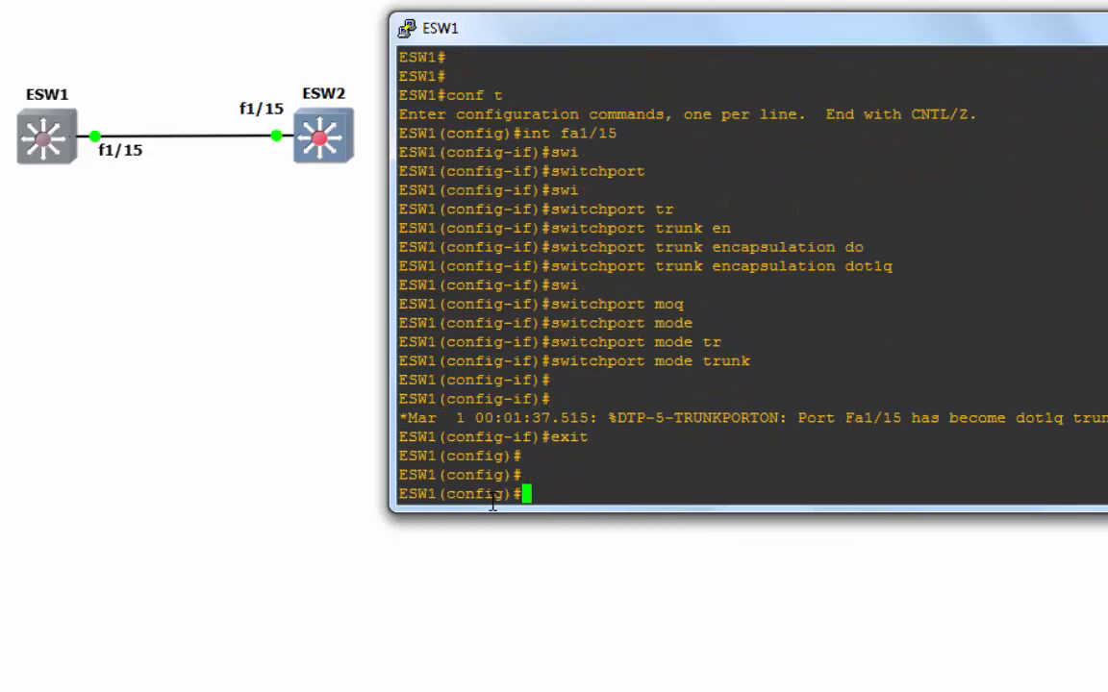
{"action": "key", "text": "ctrl+z"}
{"action": "key", "text": "Return"}
{"action": "key", "text": "Return"}
{"action": "key", "text": "Return"}
{"action": "key", "text": "Return"}
{"action": "type", "text": "show "}
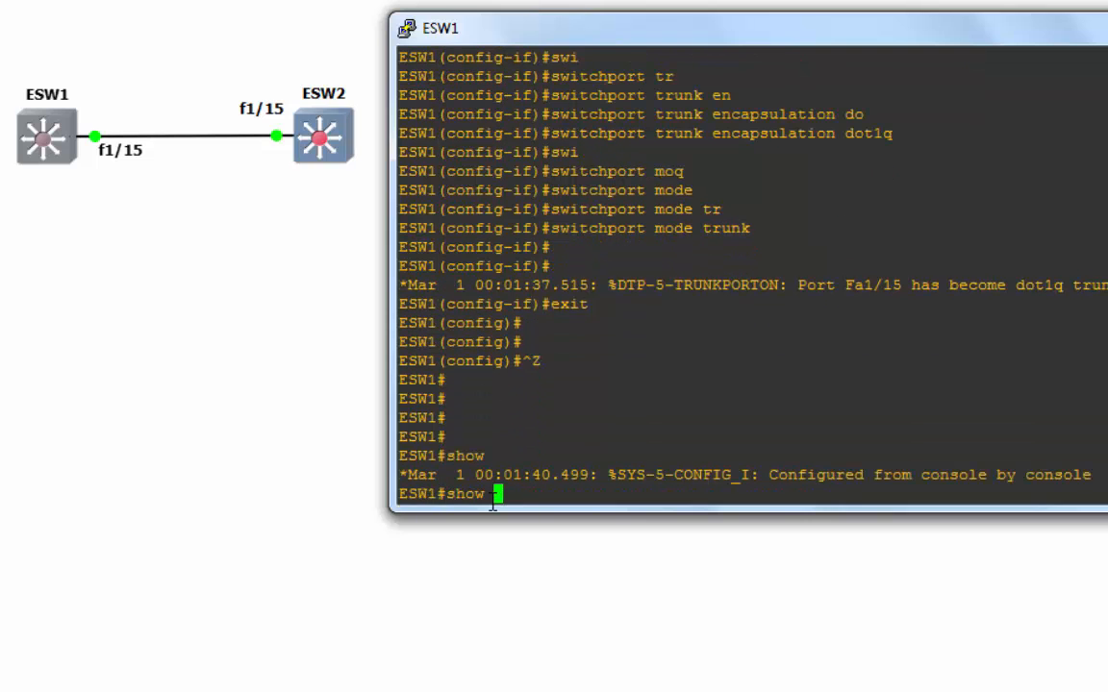
{"action": "type", "text": "int tr"}
{"action": "key", "text": "Return"}
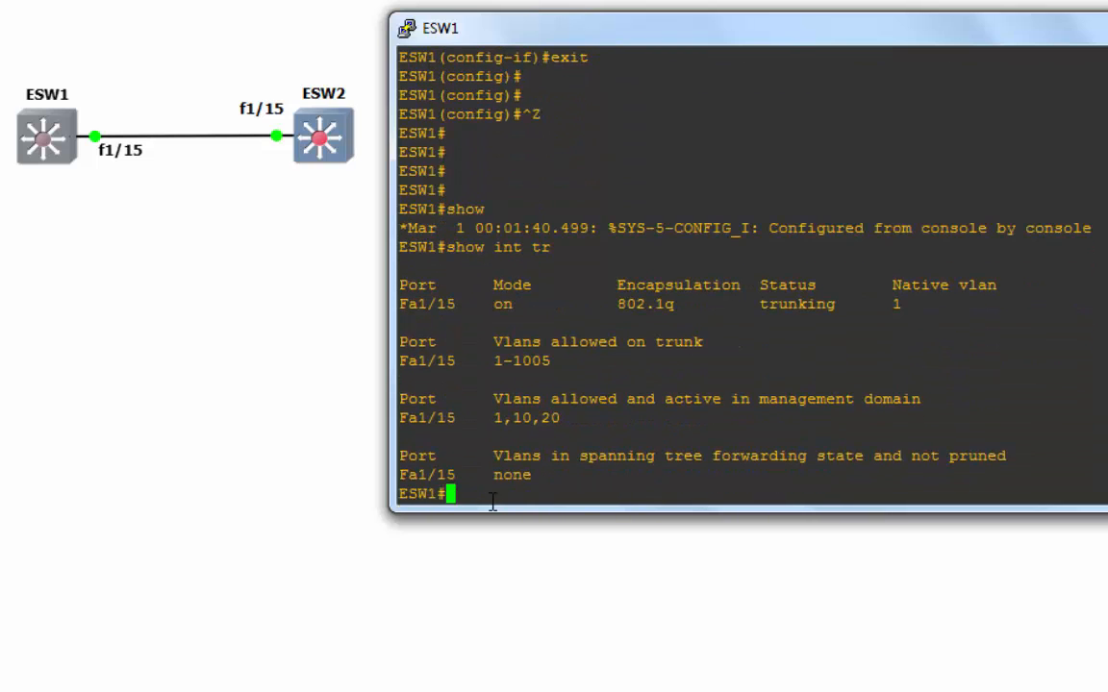
- Highlight Fa1/15's trunk row: mode on, 802.1q encapsulation and trunking status
{"action": "left_click_drag", "start_coordinate": [949, 307], "coordinate": [453, 306]}
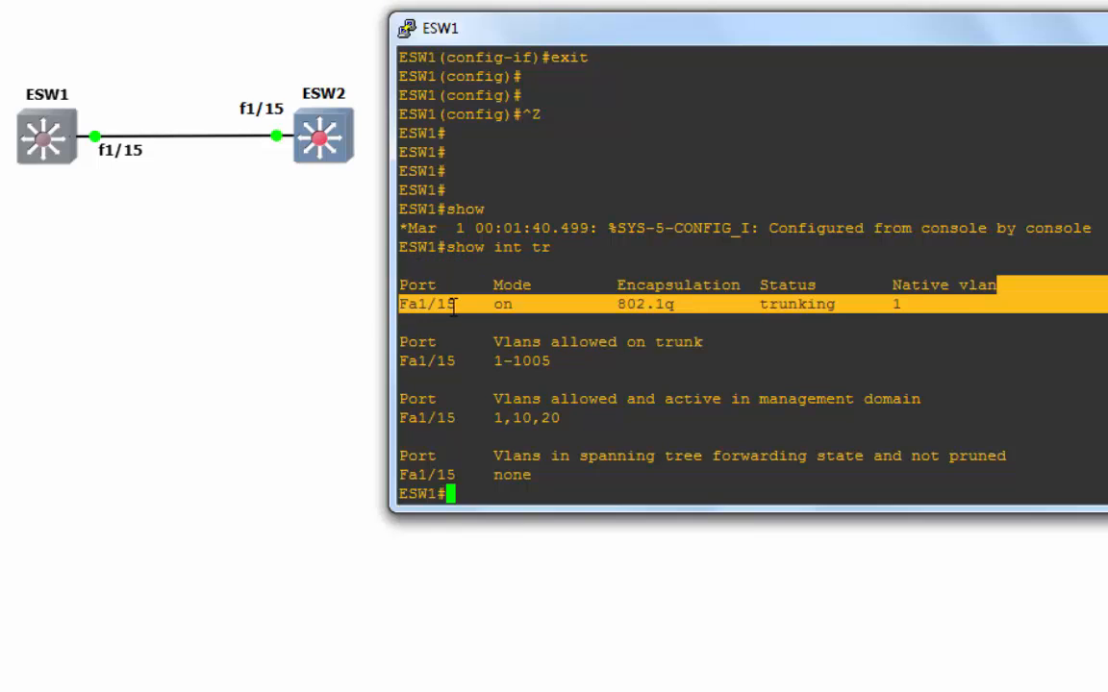
{"action": "left_click_drag", "start_coordinate": [617, 304], "coordinate": [486, 304]}
{"action": "left_click", "coordinate": [532, 292]}
{"action": "left_click", "coordinate": [529, 318]}
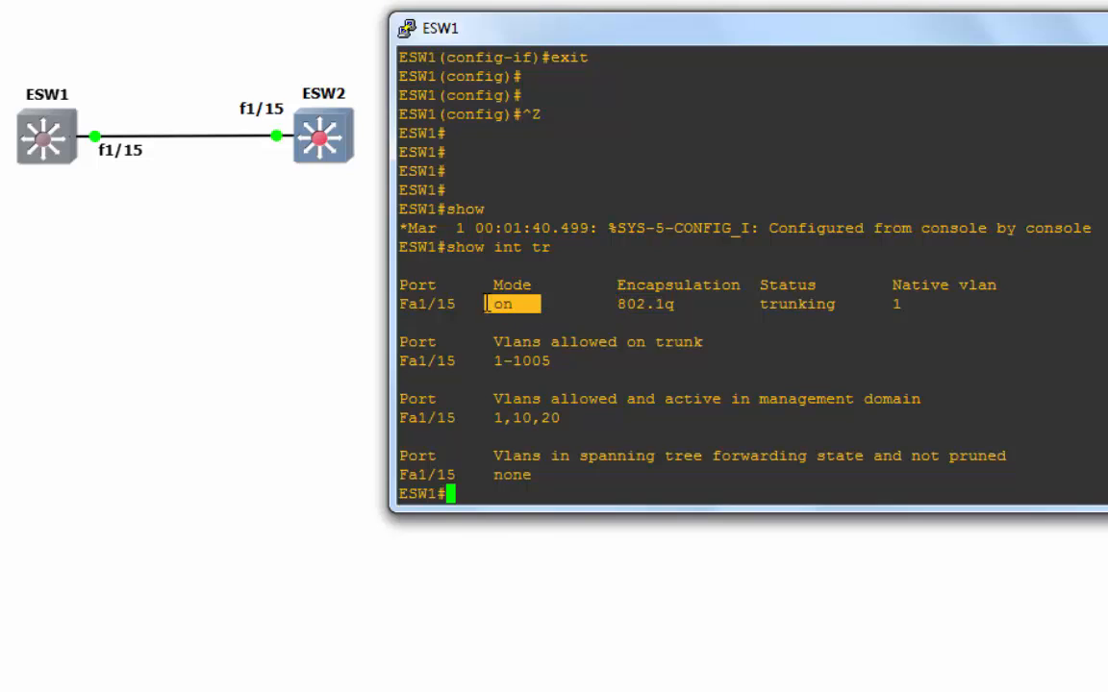
{"action": "left_click_drag", "start_coordinate": [701, 307], "coordinate": [609, 304]}
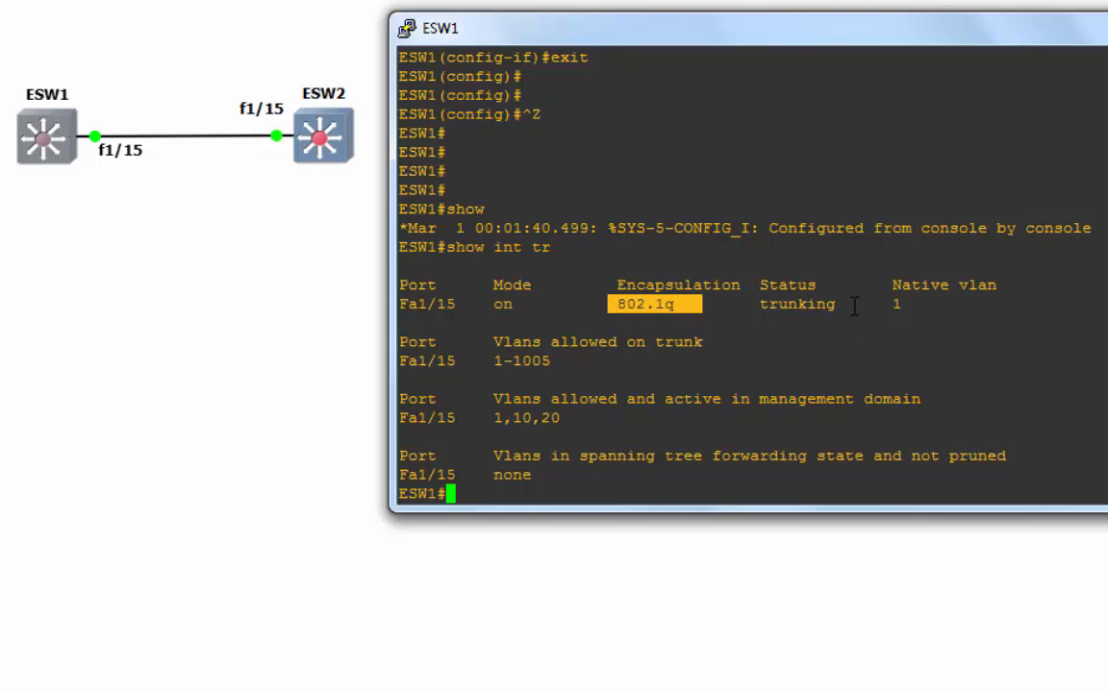
{"action": "left_click_drag", "start_coordinate": [861, 305], "coordinate": [763, 306]}
{"action": "left_click", "coordinate": [730, 380]}
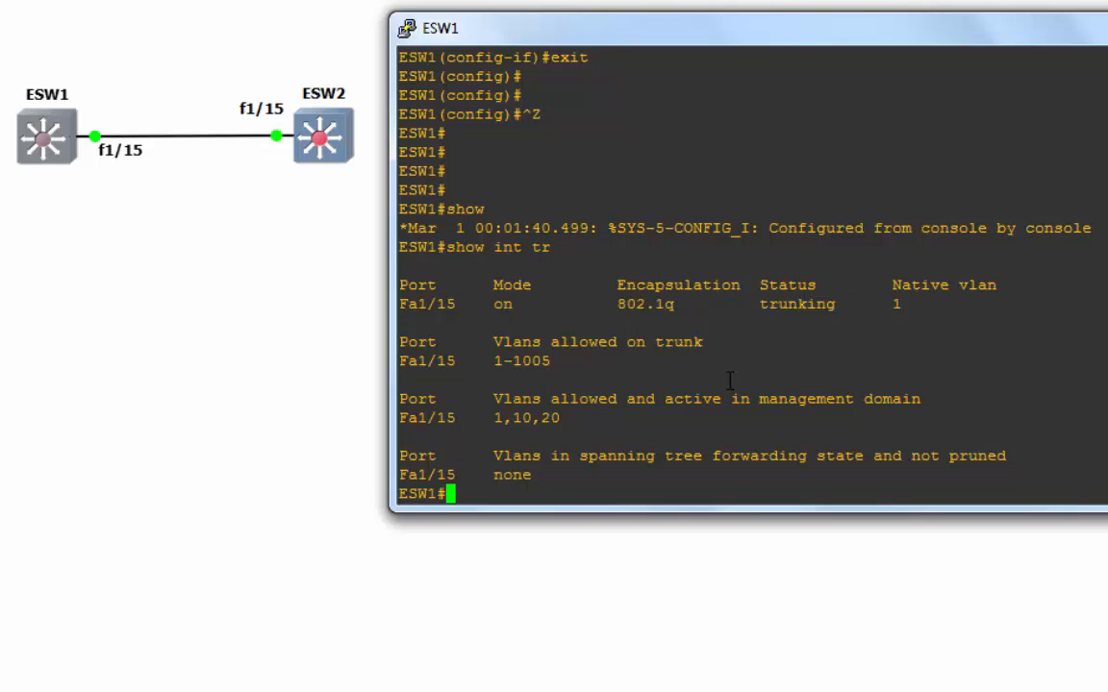
{"action": "key", "text": "Return"}
{"action": "key", "text": "Return"}
{"action": "key", "text": "Return"}
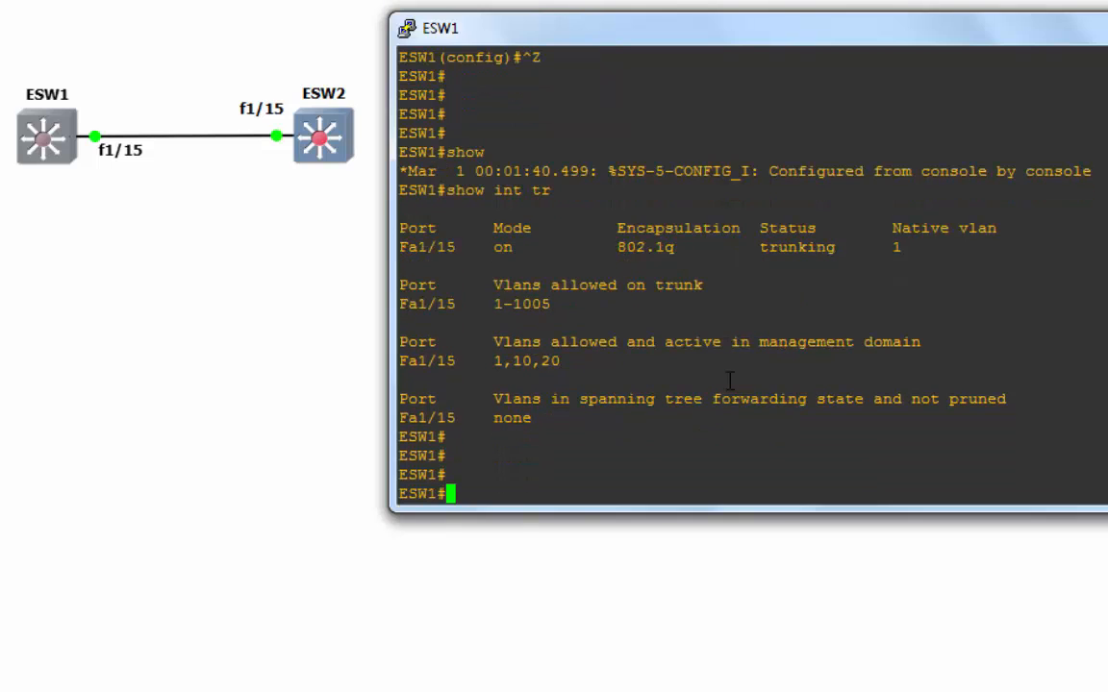
- Enter ESW1's vlan database and list the vtp options, pointing out server mode
{"action": "type", "text": "vlan data"}
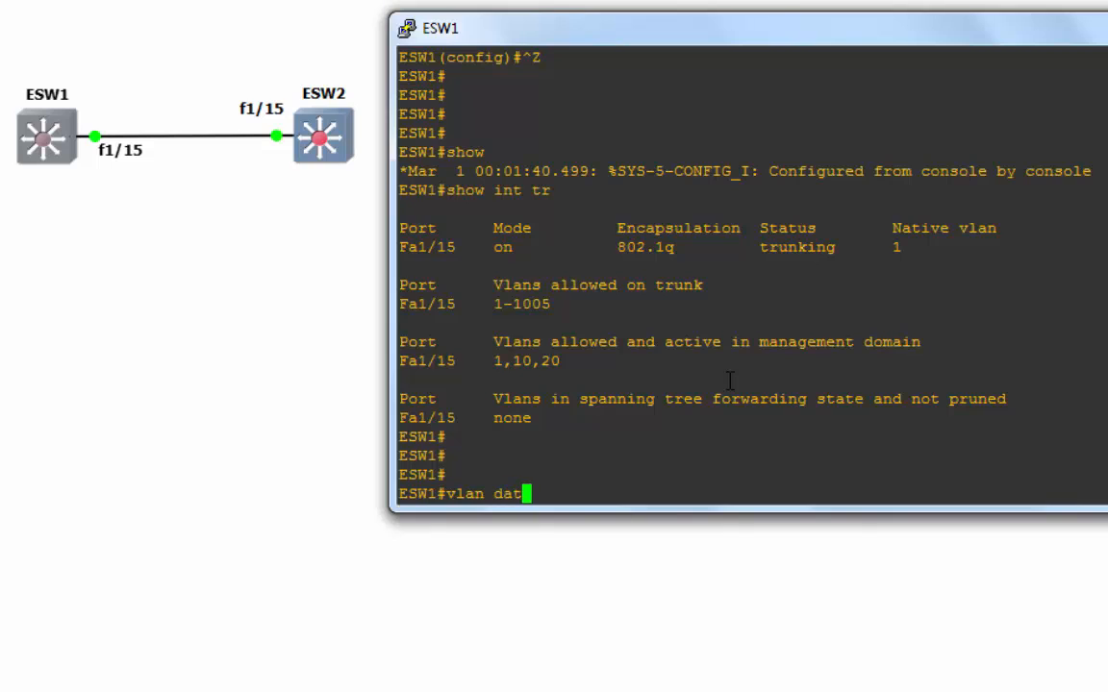
{"action": "key", "text": "Tab"}
{"action": "key", "text": "Return"}
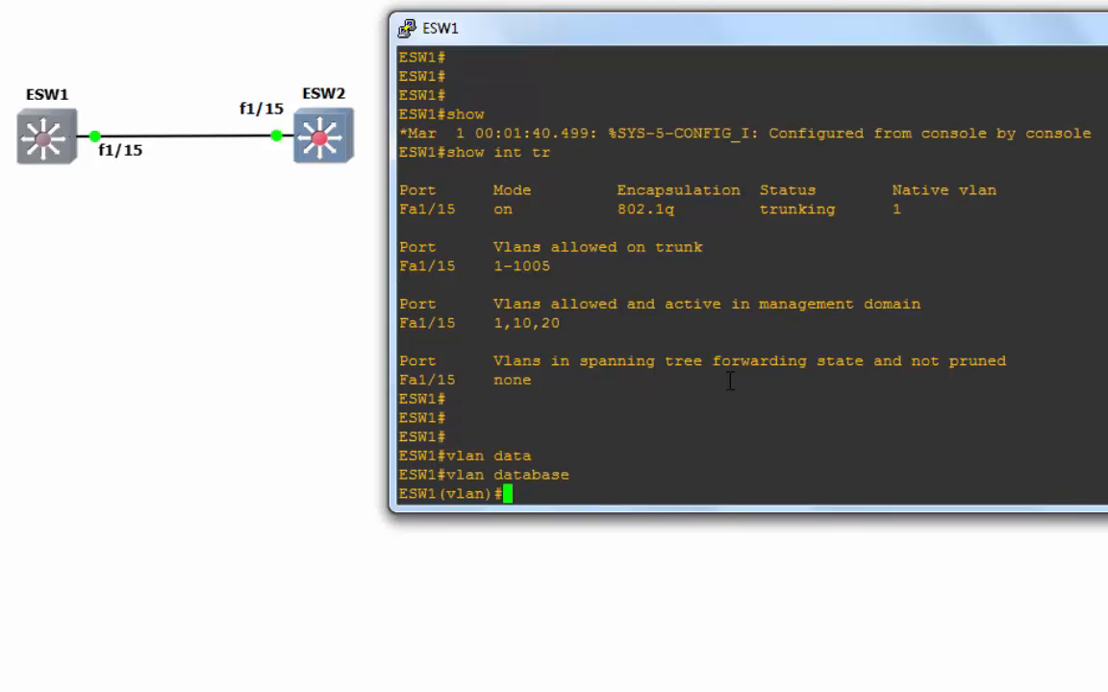
{"action": "type", "text": "vtp ?"}
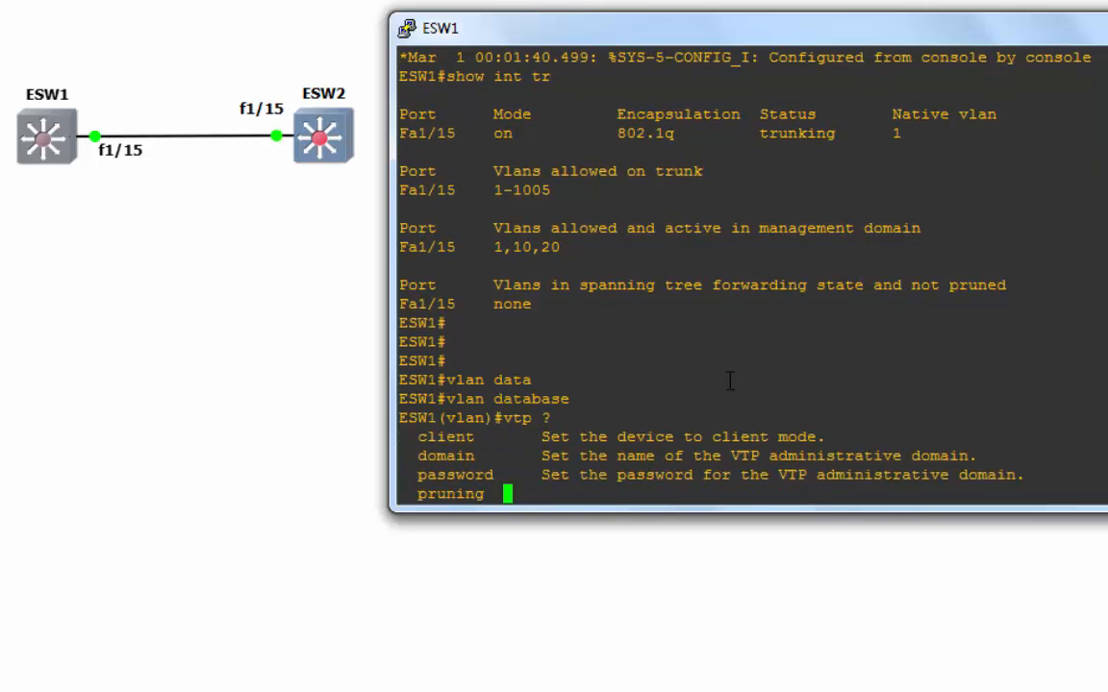
{"action": "left_click_drag", "start_coordinate": [836, 415], "coordinate": [409, 417]}
{"action": "left_click", "coordinate": [592, 426]}
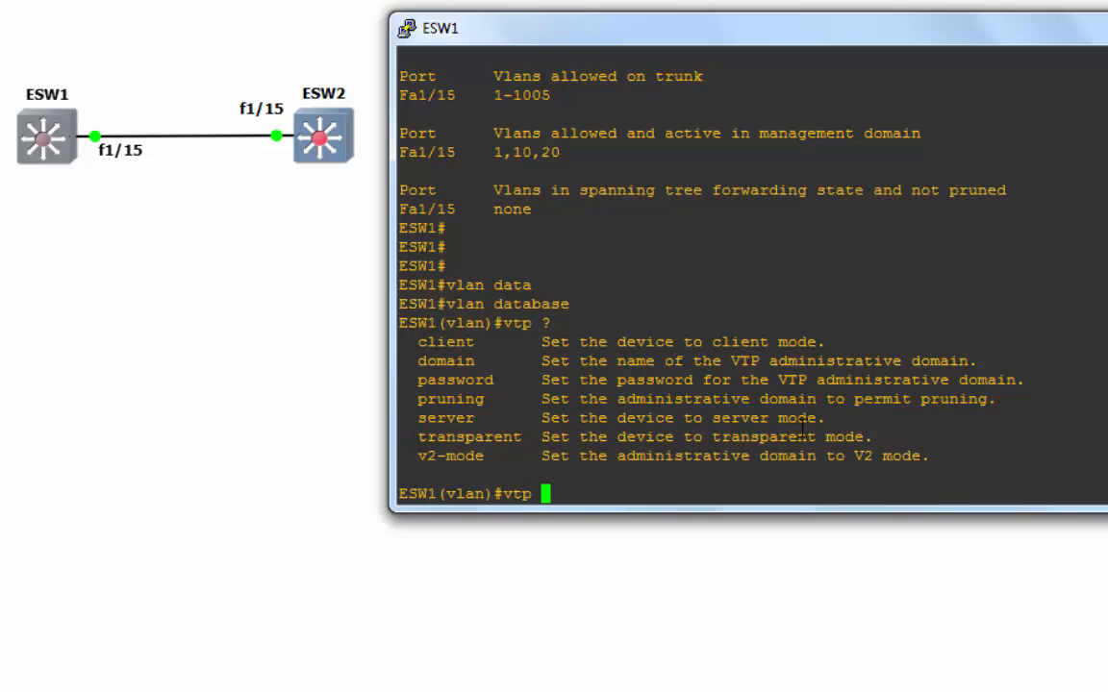
{"action": "left_click_drag", "start_coordinate": [839, 423], "coordinate": [409, 420]}
{"action": "left_click", "coordinate": [603, 490]}
- Set ESW1 to VTP server mode and note the 'already VTP SERVER' message
{"action": "type", "text": "ser"}
{"action": "key", "text": "Tab"}
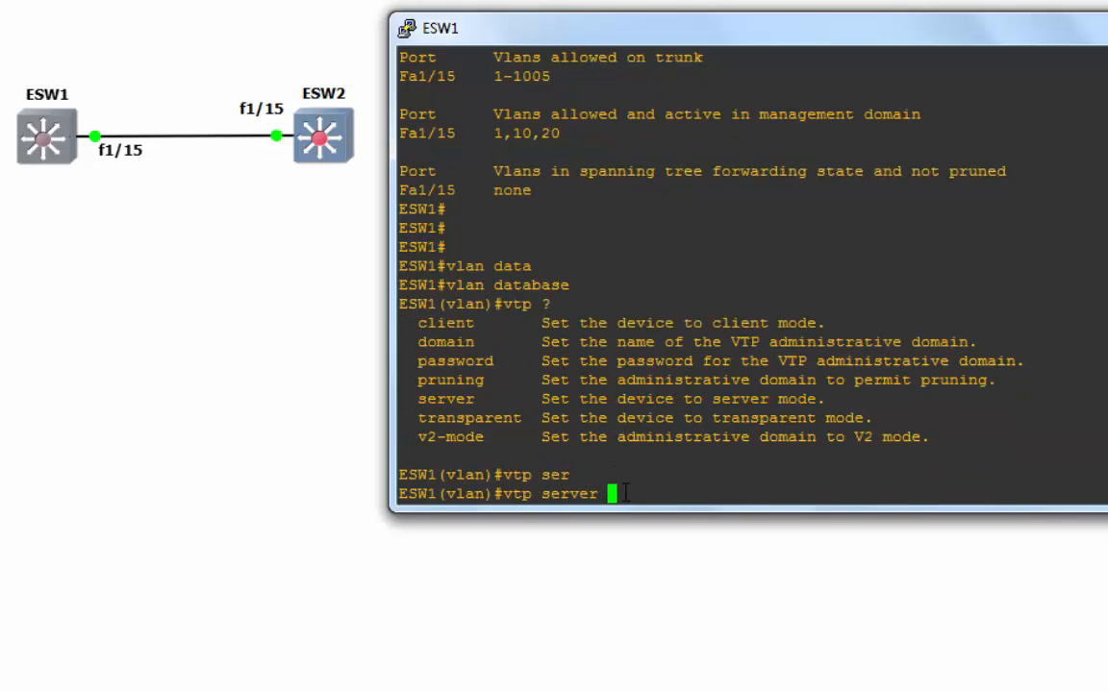
{"action": "key", "text": "Return"}
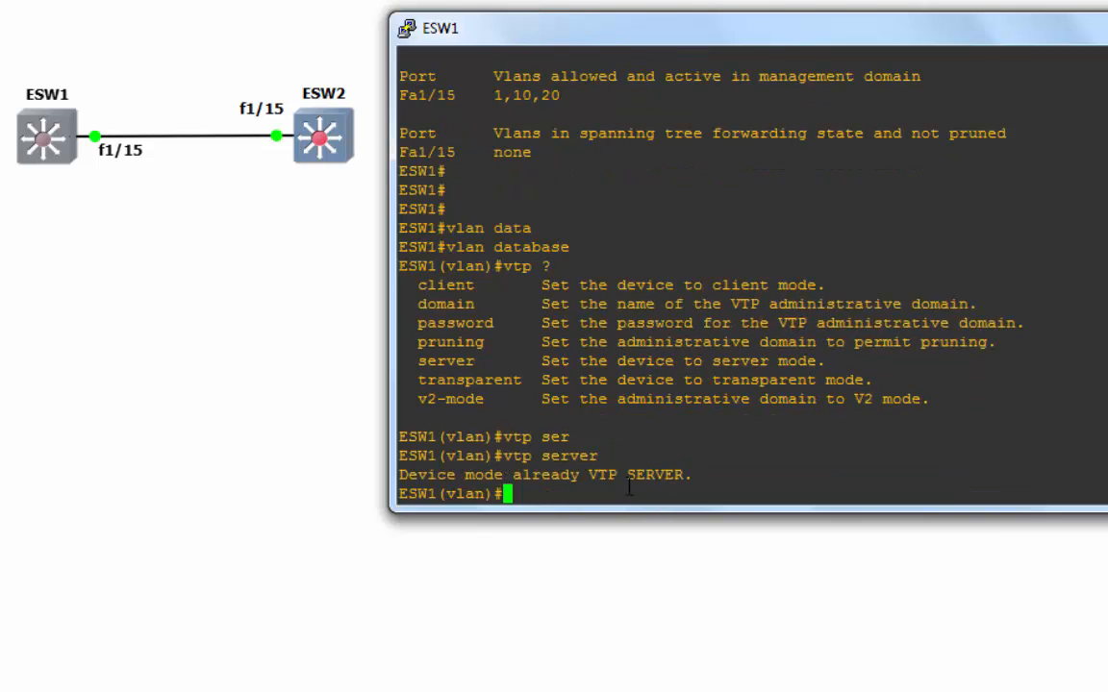
{"action": "left_click_drag", "start_coordinate": [610, 458], "coordinate": [493, 456]}
{"action": "left_click", "coordinate": [594, 489]}
{"action": "left_click_drag", "start_coordinate": [712, 483], "coordinate": [405, 475]}
{"action": "left_click", "coordinate": [675, 497]}
{"action": "key", "text": "Return"}
{"action": "key", "text": "Return"}
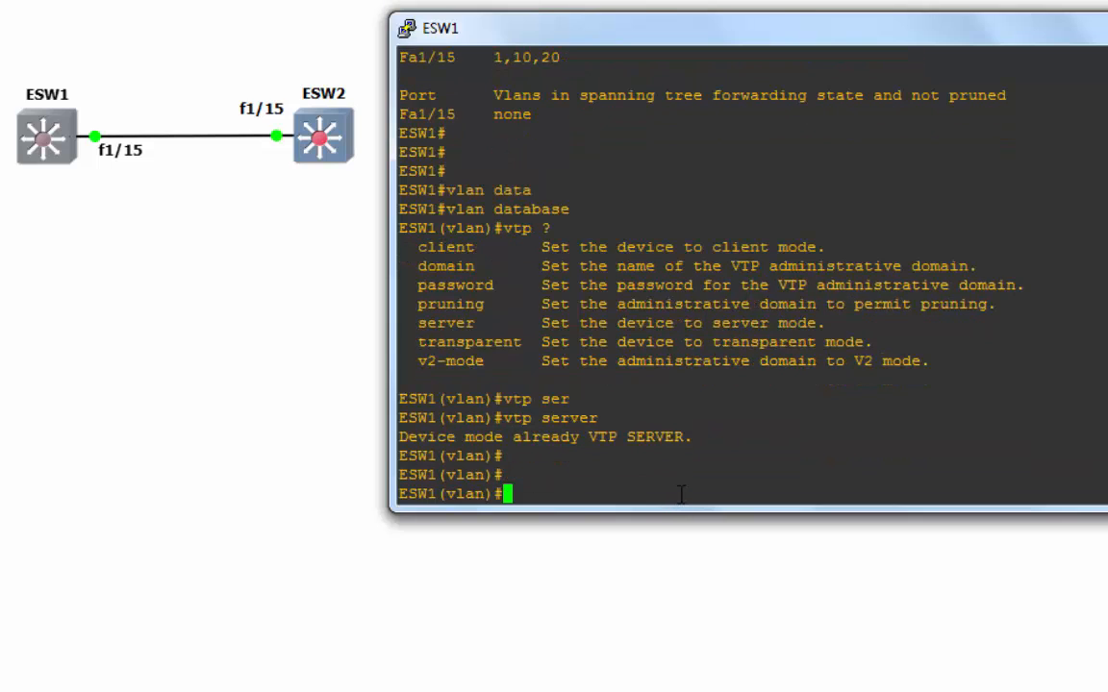
- Set the VTP domain to EDUCATIPHIL and enter the VTP password
{"action": "type", "text": "vtp dom"}
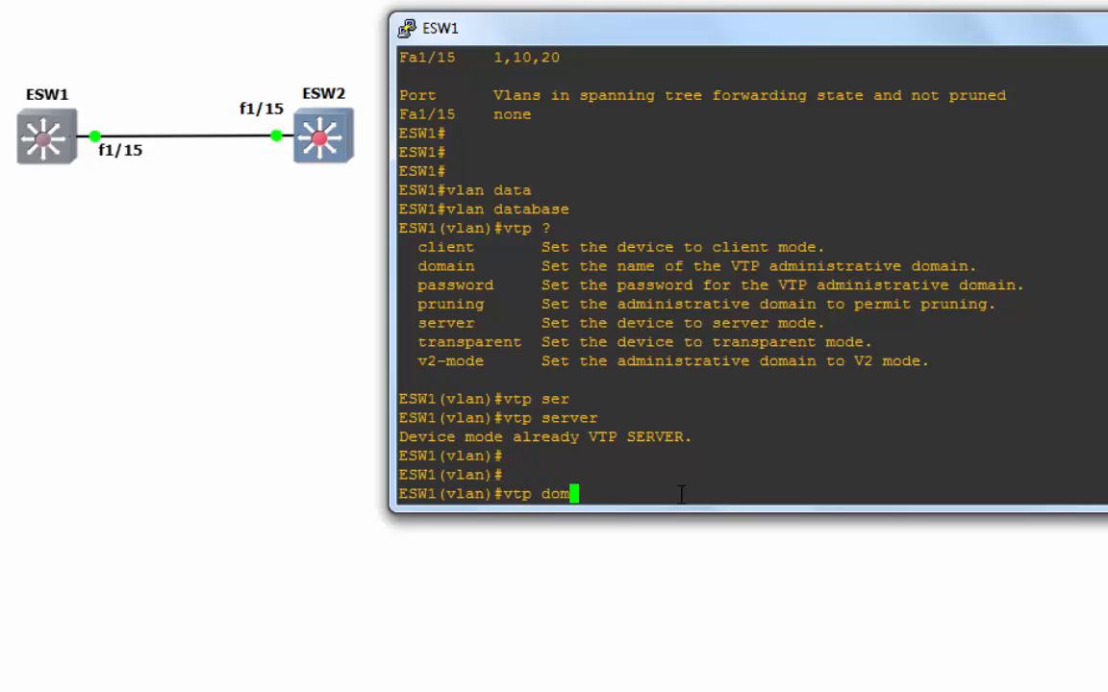
{"action": "type", "text": "ai"}
{"action": "key", "text": "Tab"}
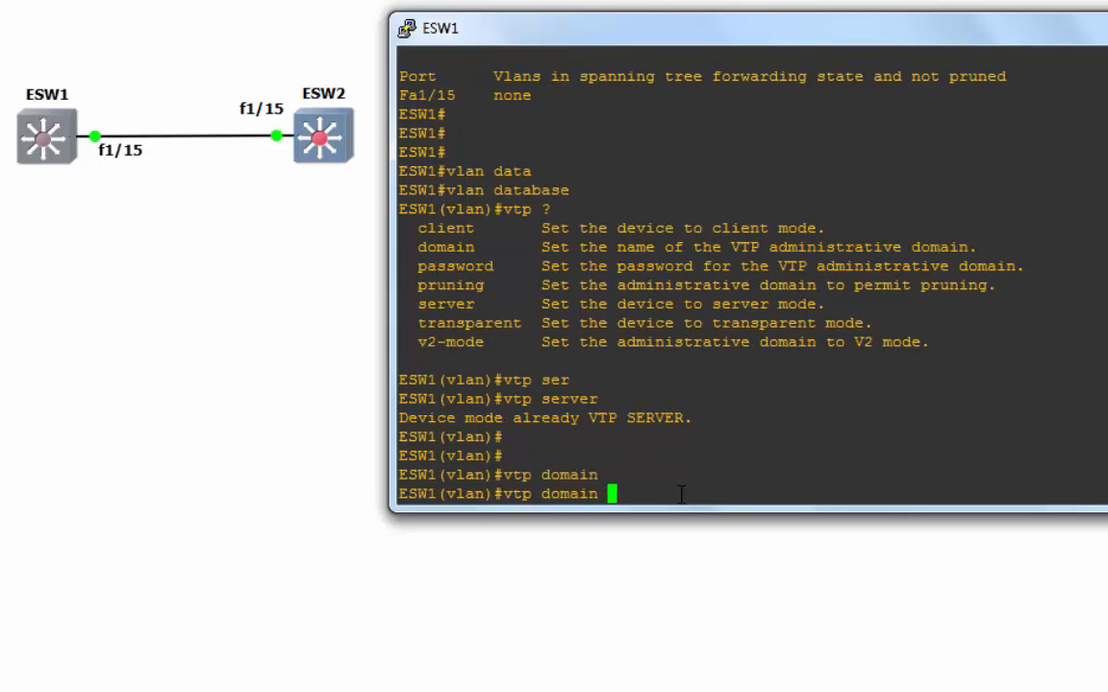
{"action": "type", "text": "EDUCATIOHIL"}
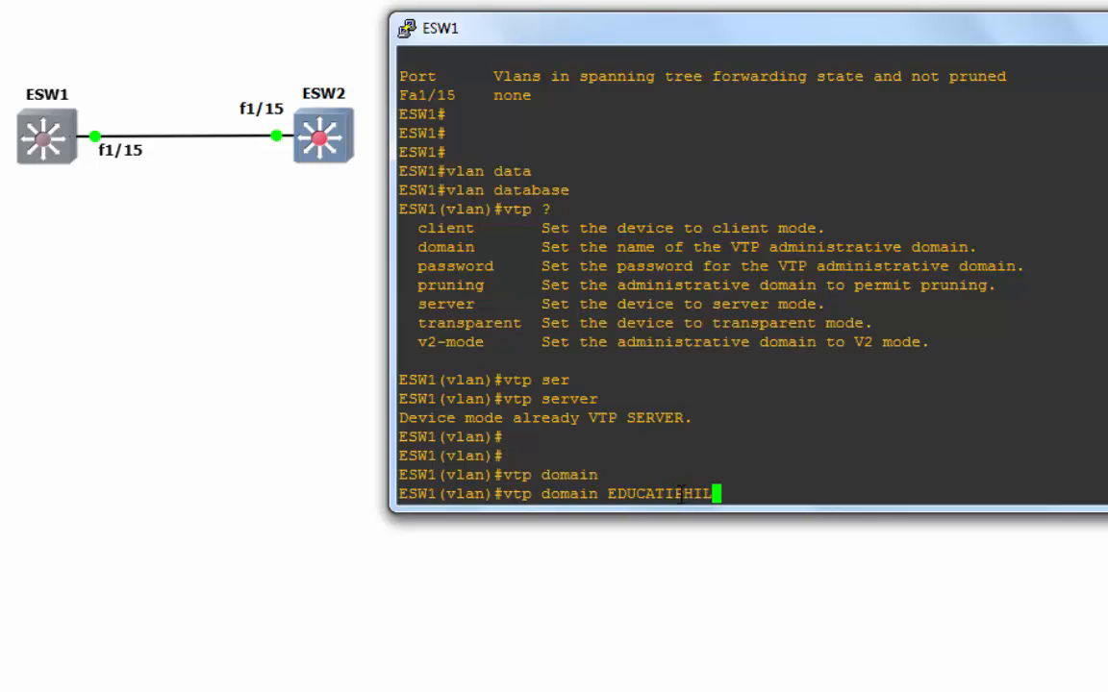
{"action": "key", "text": "Return"}
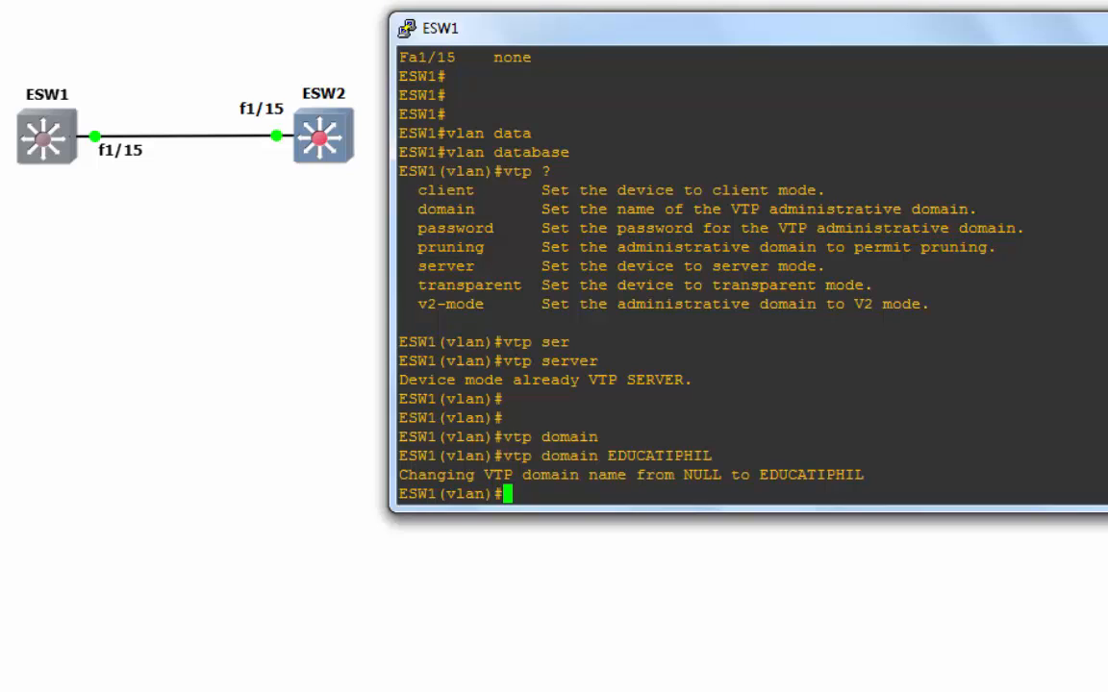
{"action": "type", "text": "vtp pass"}
{"action": "key", "text": "Tab"}
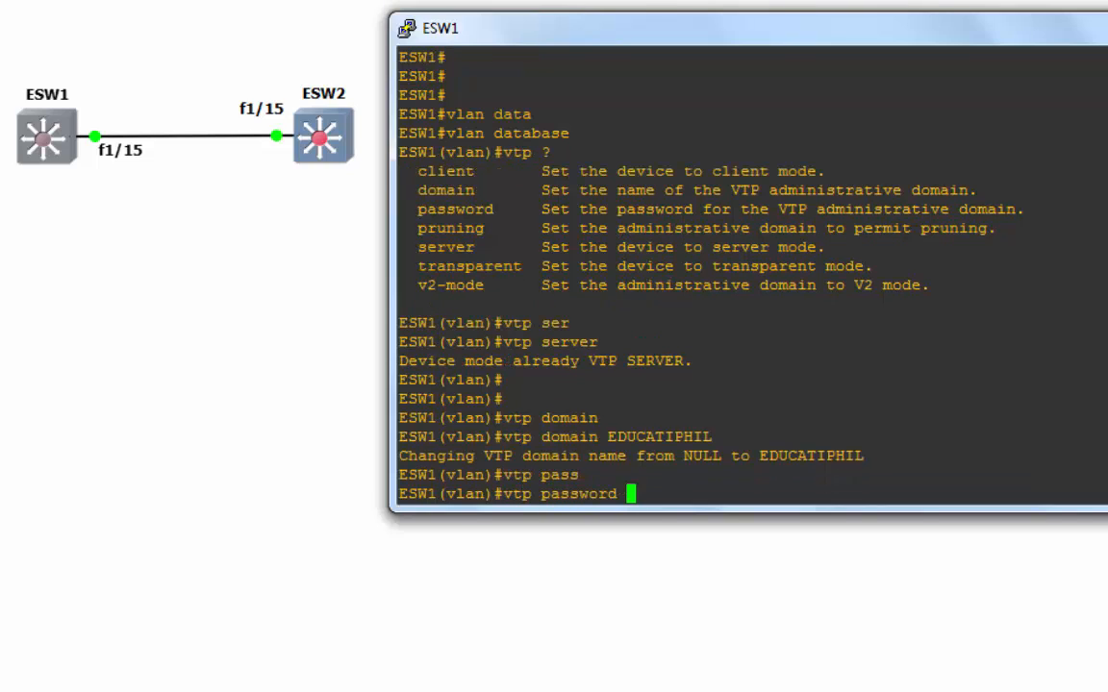
{"action": "type", "text": "cisco"}
{"action": "key", "text": "Return"}
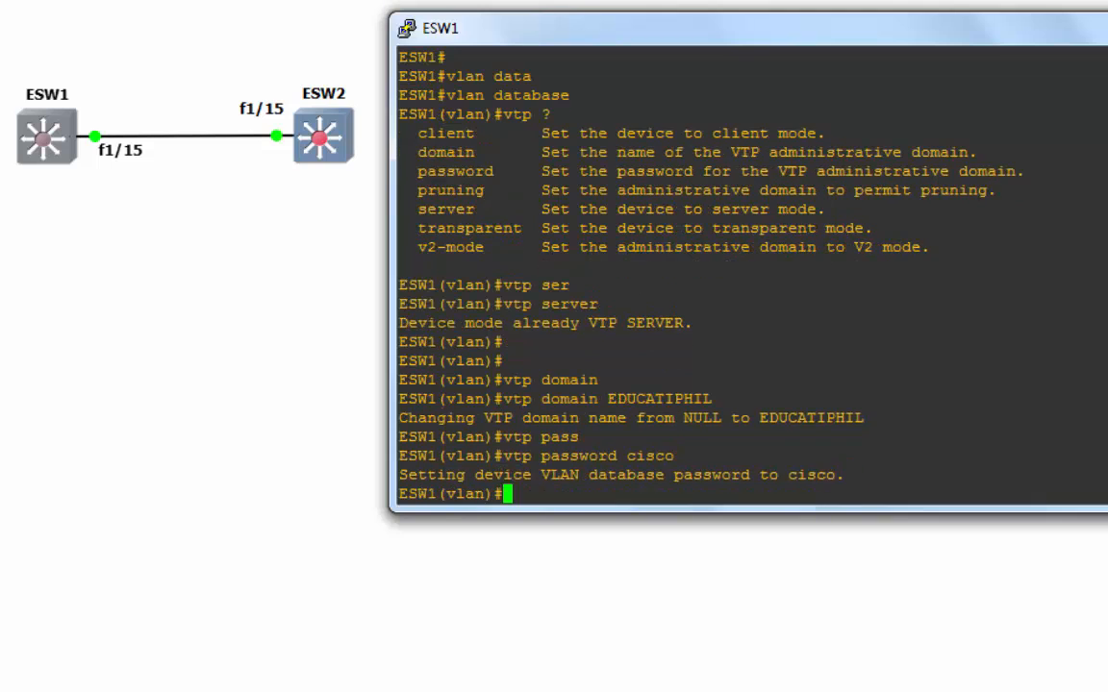
- Enable VTP pruning and V2 mode, then exit to apply the VLAN database
{"action": "type", "text": "vtp pru"}
{"action": "key", "text": "Tab"}
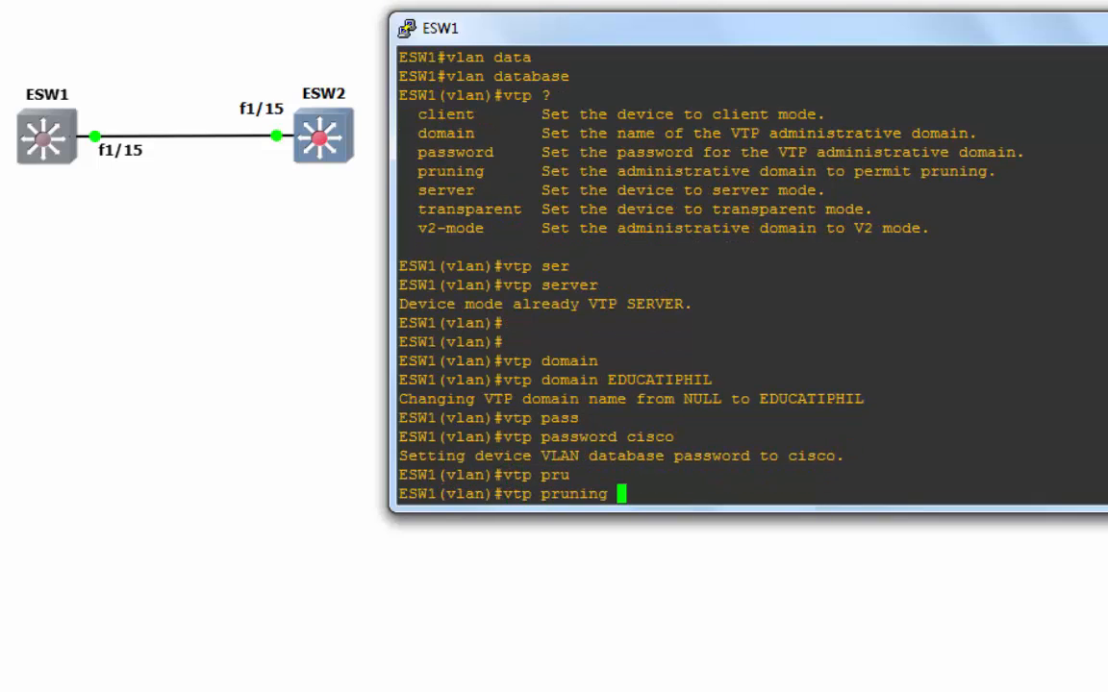
{"action": "key", "text": "Return"}
{"action": "type", "text": "vtp v2"}
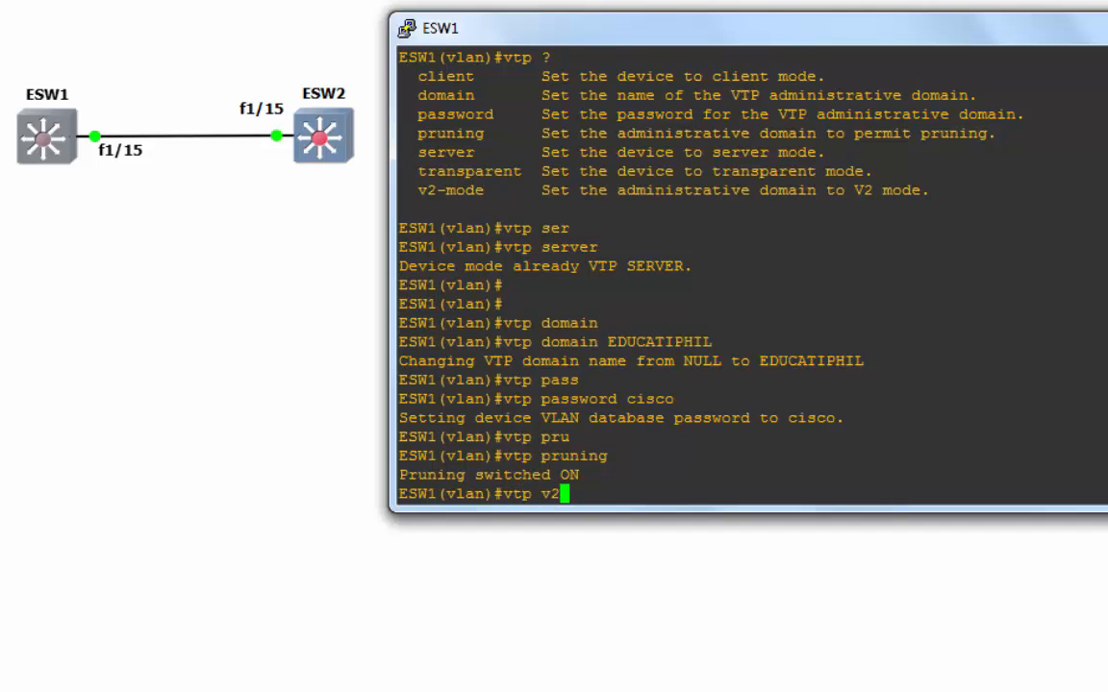
{"action": "key", "text": "Tab"}
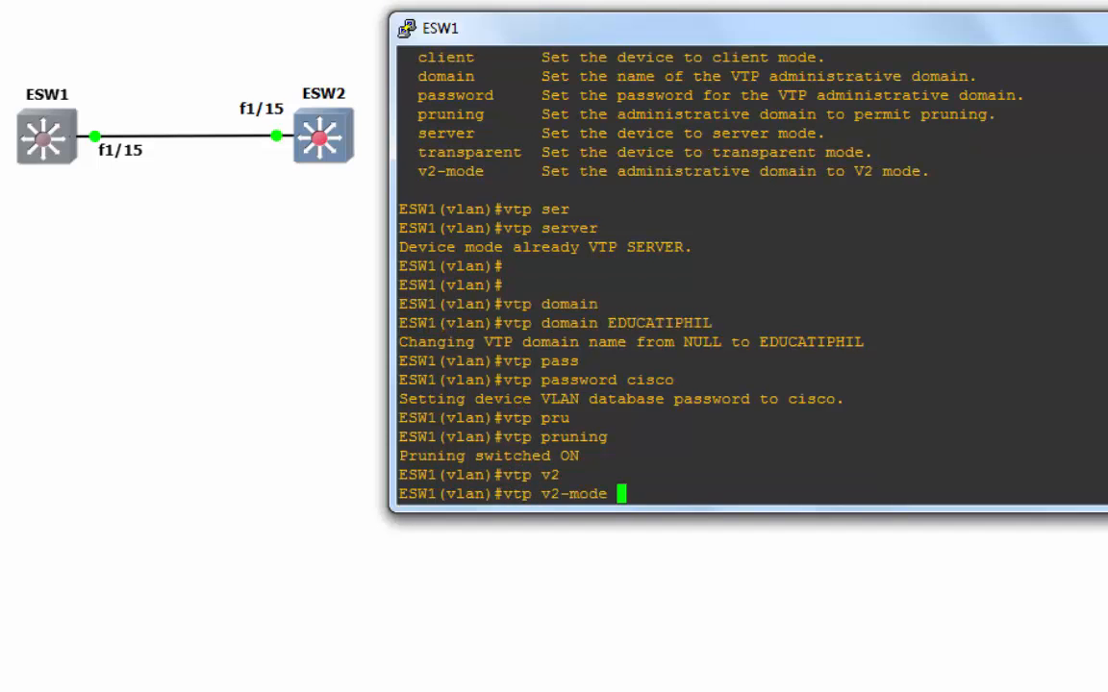
{"action": "key", "text": "Return"}
{"action": "type", "text": "it"}
{"action": "key", "text": "Return"}
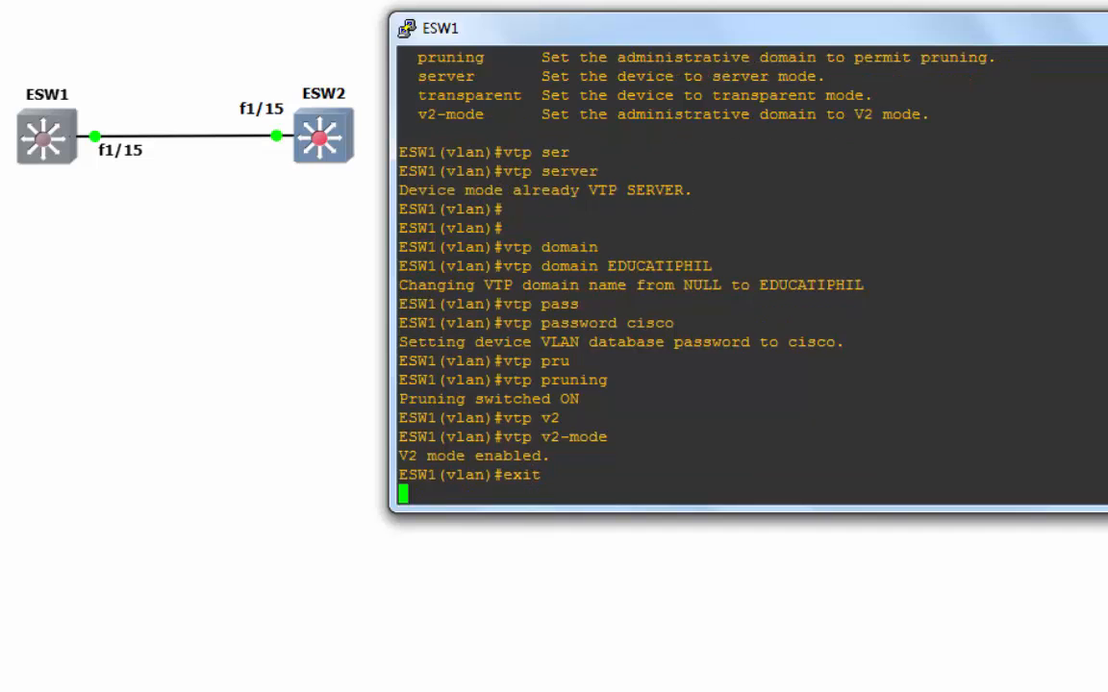
{"action": "key", "text": "Return"}
{"action": "key", "text": "Return"}
{"action": "type", "text": "sho vtp st"}
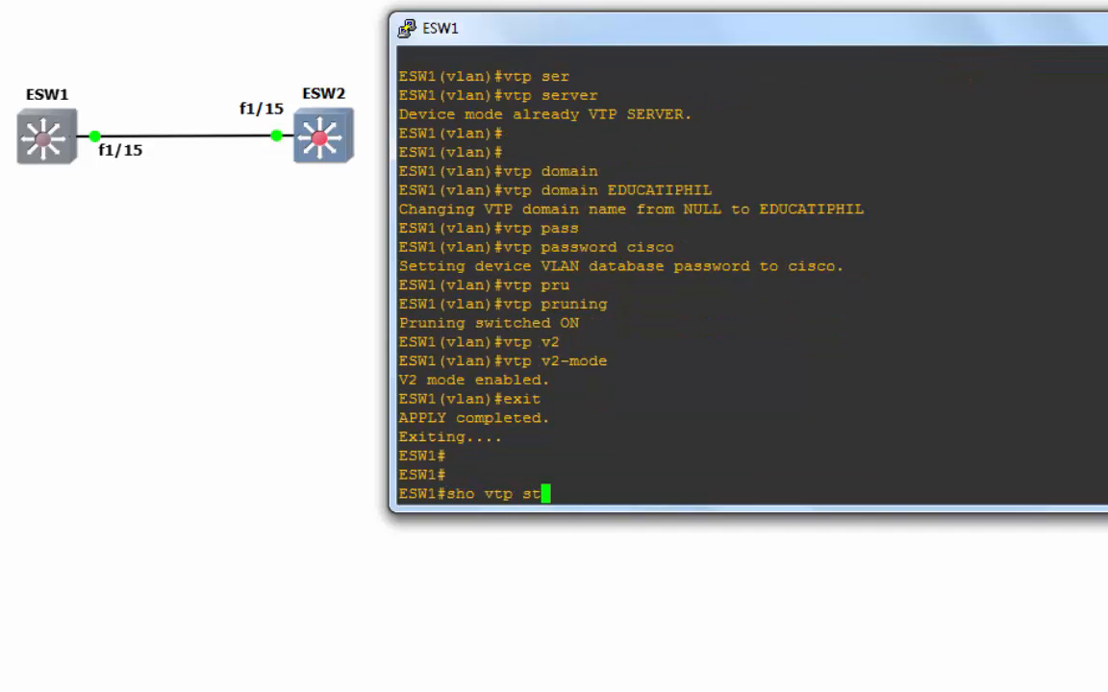
- Show ESW1's VTP status, highlighting version 2, revision, VLAN counts, Server mode and domain EDUCATIPHIL
{"action": "key", "text": "Tab"}
{"action": "key", "text": "Return"}
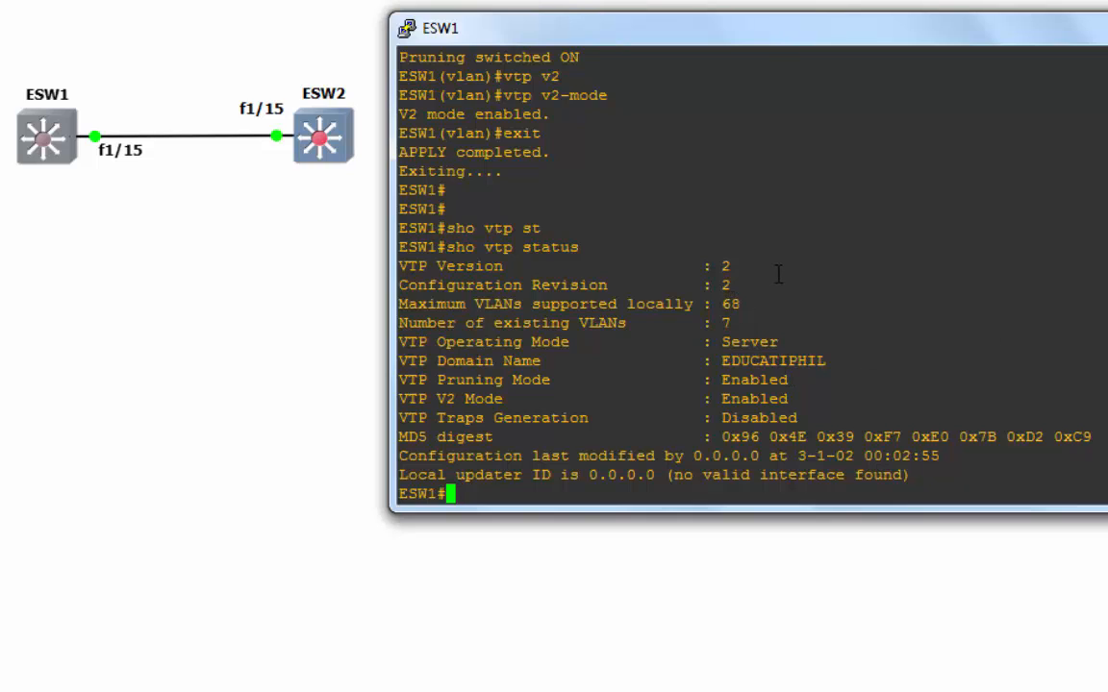
{"action": "left_click_drag", "start_coordinate": [781, 273], "coordinate": [438, 266]}
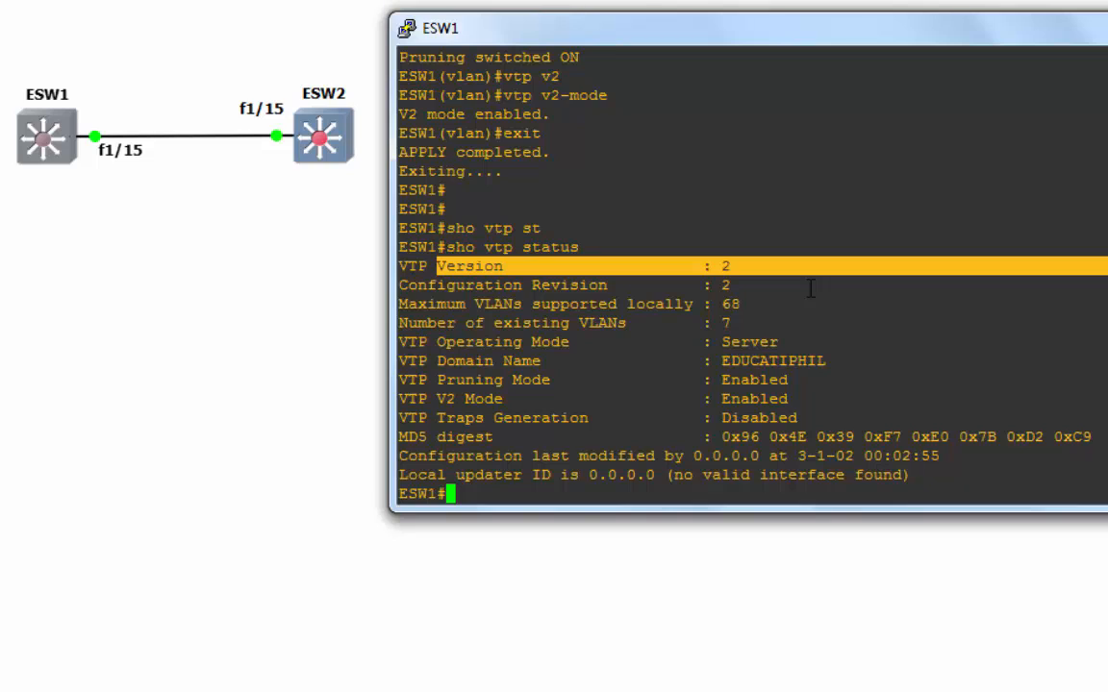
{"action": "left_click_drag", "start_coordinate": [809, 289], "coordinate": [415, 285]}
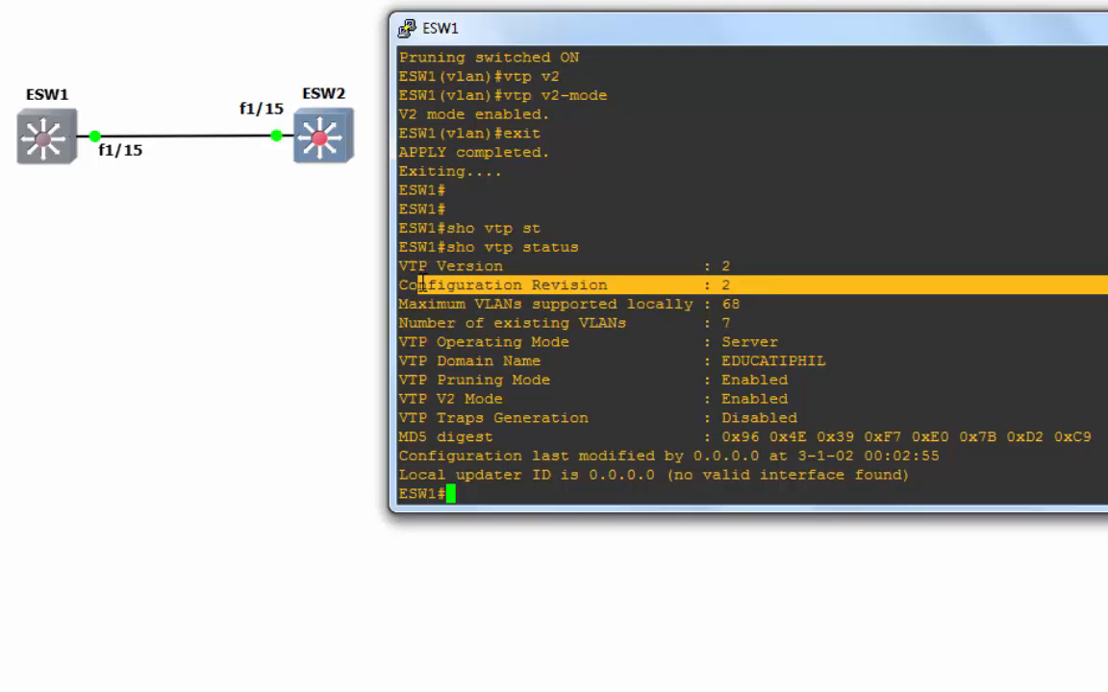
{"action": "left_click_drag", "start_coordinate": [780, 306], "coordinate": [400, 304]}
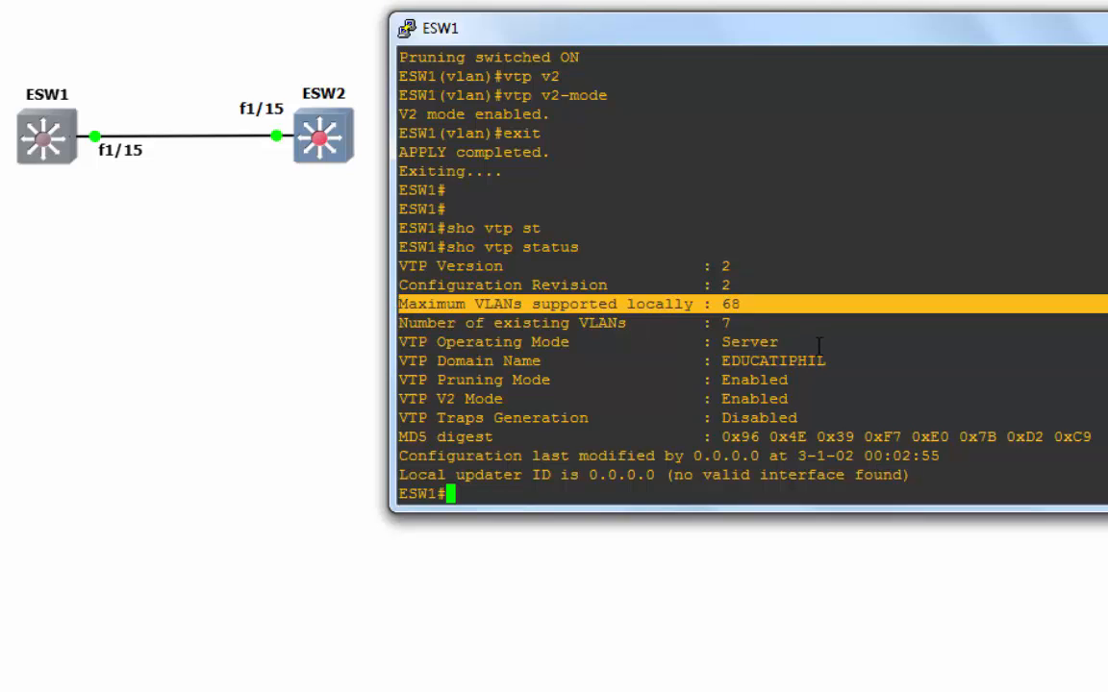
{"action": "left_click_drag", "start_coordinate": [774, 323], "coordinate": [397, 321]}
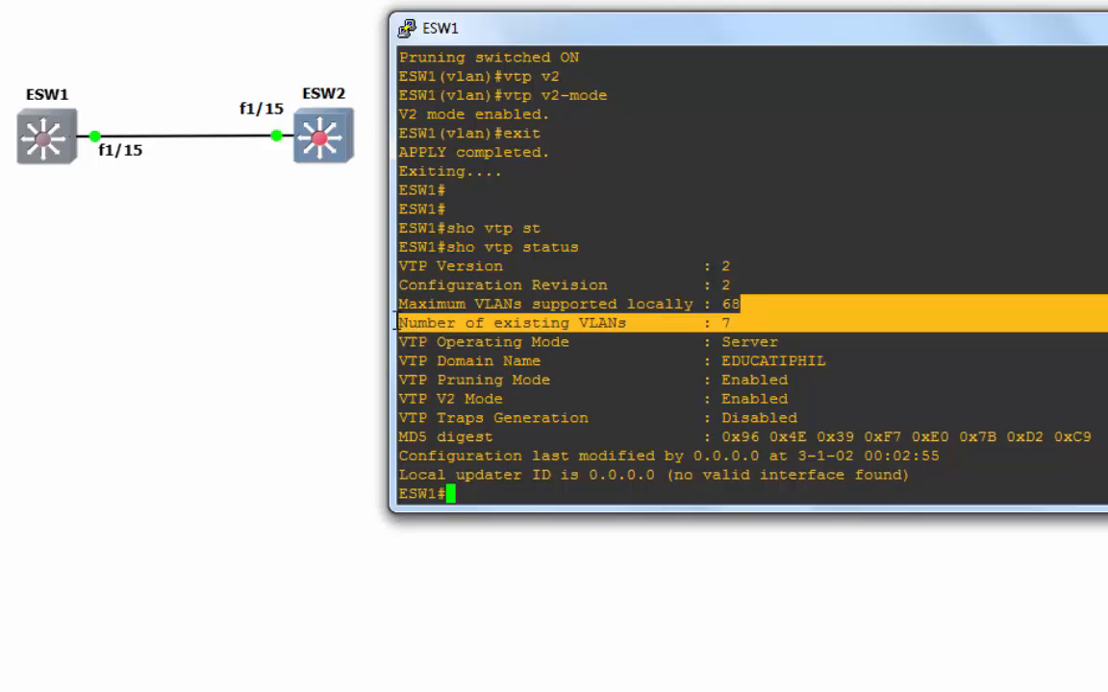
{"action": "left_click", "coordinate": [595, 352]}
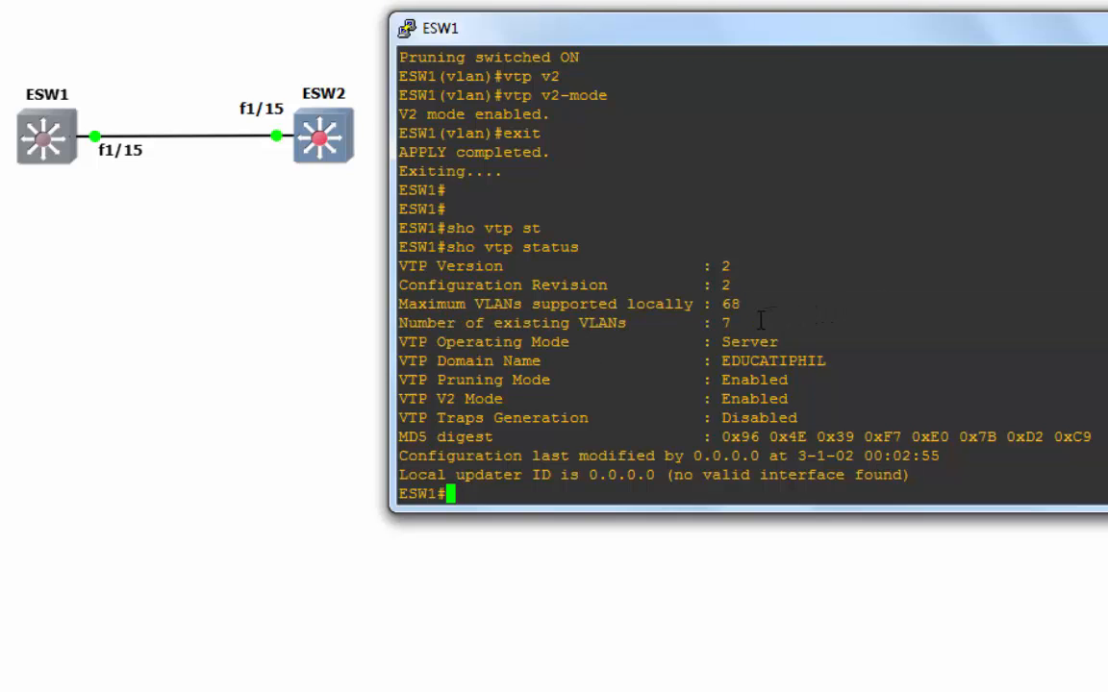
{"action": "left_click_drag", "start_coordinate": [759, 323], "coordinate": [408, 323]}
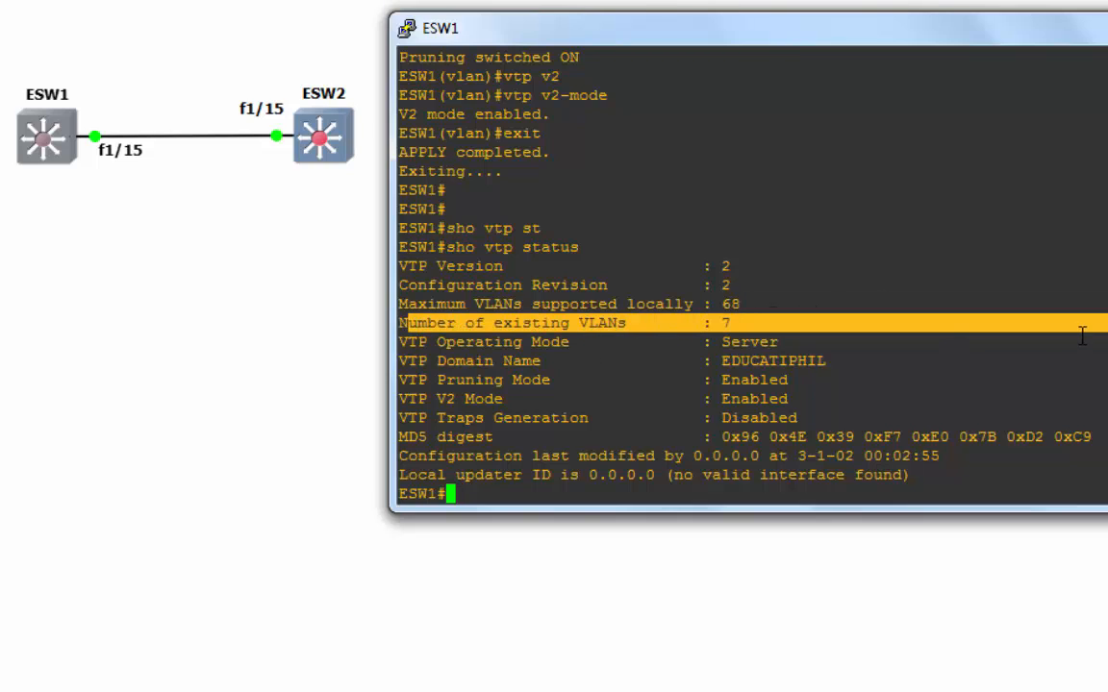
{"action": "left_click_drag", "start_coordinate": [904, 346], "coordinate": [395, 337]}
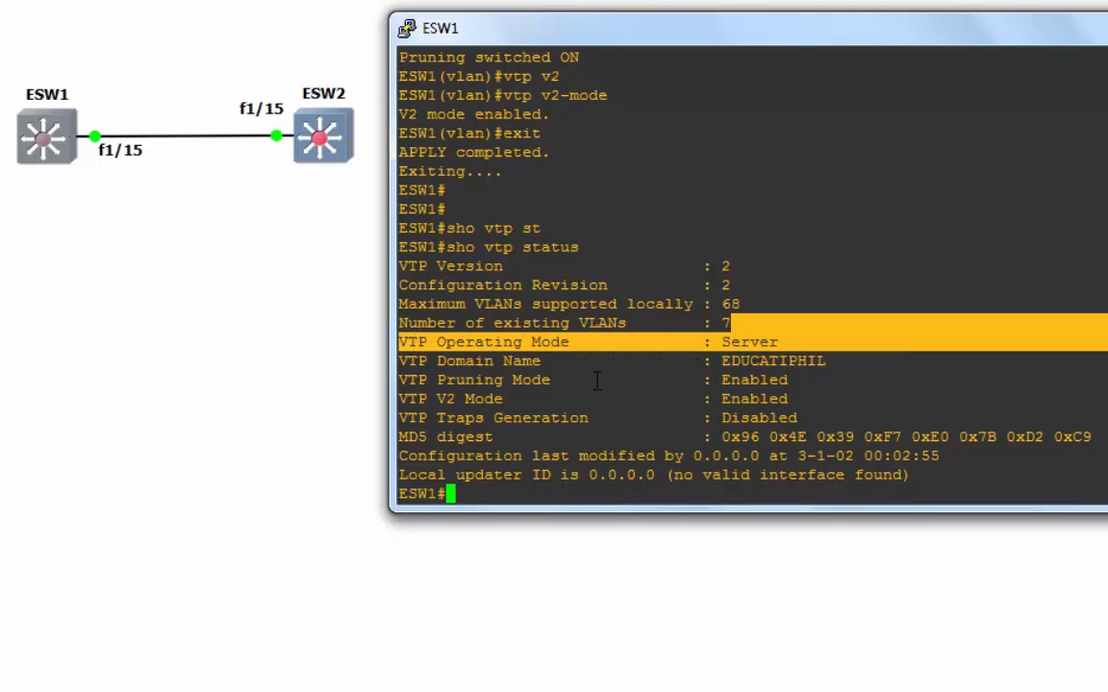
{"action": "left_click", "coordinate": [873, 376]}
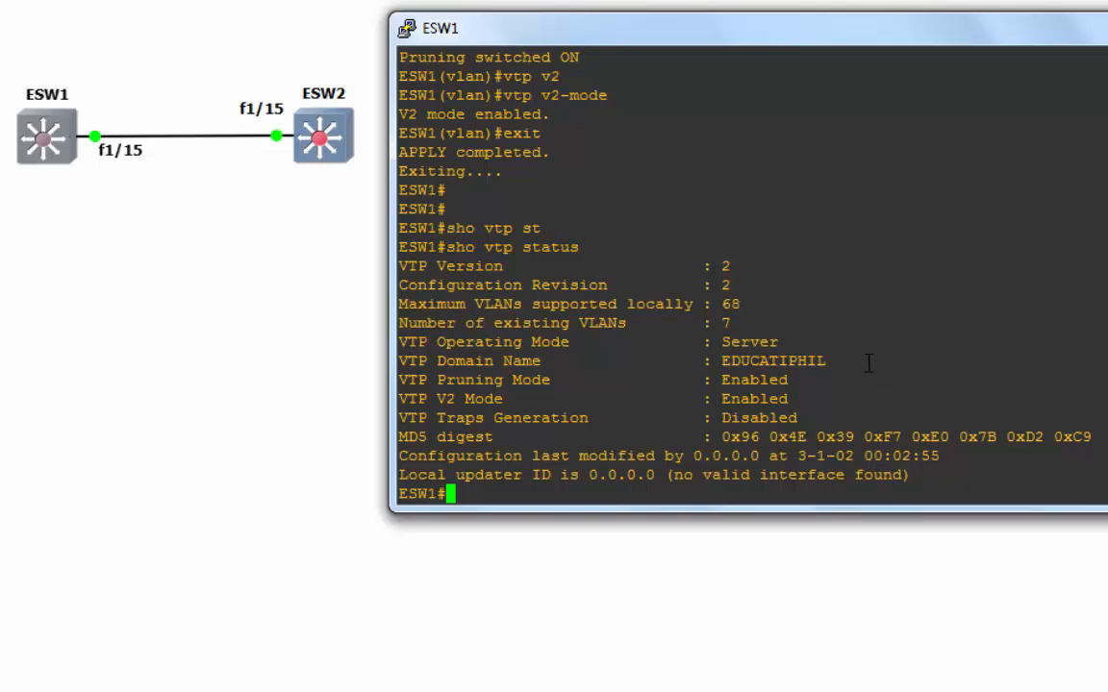
{"action": "left_click_drag", "start_coordinate": [868, 362], "coordinate": [731, 363]}
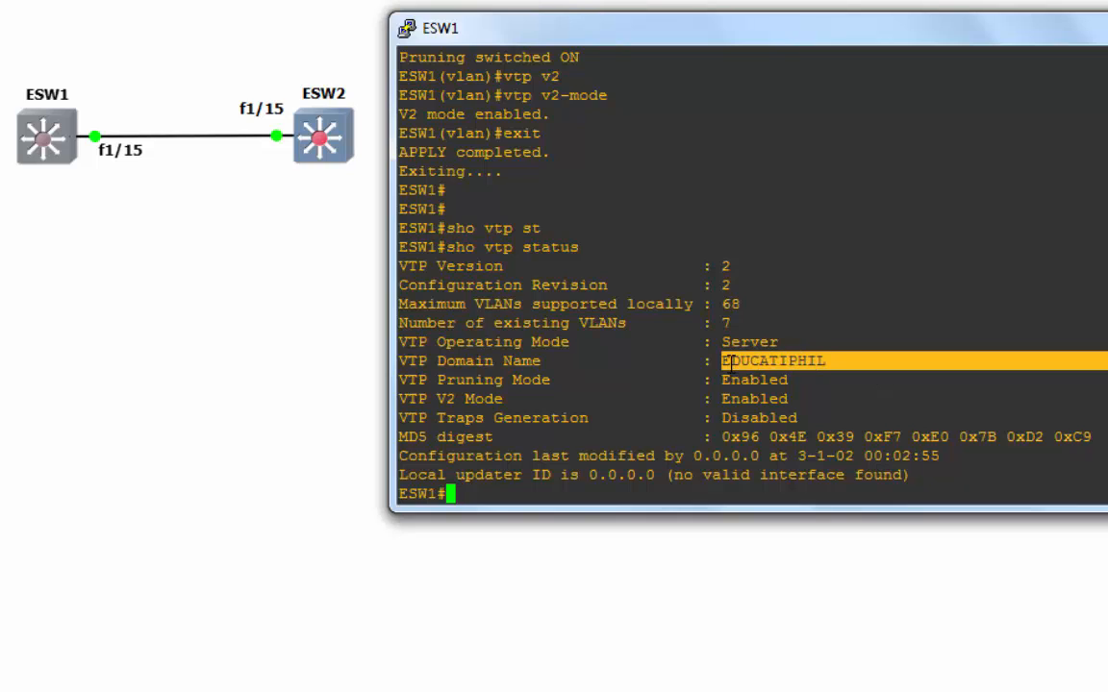
{"action": "left_click", "coordinate": [633, 492]}
- Save ESW1's running configuration with wr
{"action": "key", "text": "Return"}
{"action": "key", "text": "Return"}
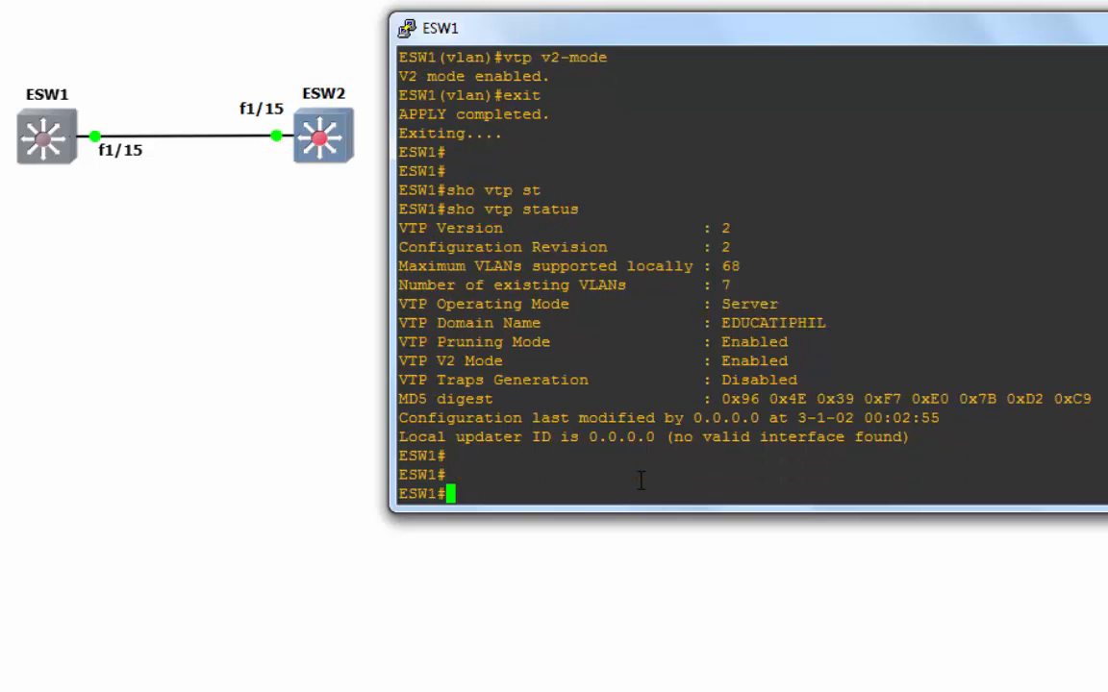
{"action": "type", "text": "wr"}
{"action": "key", "text": "Return"}
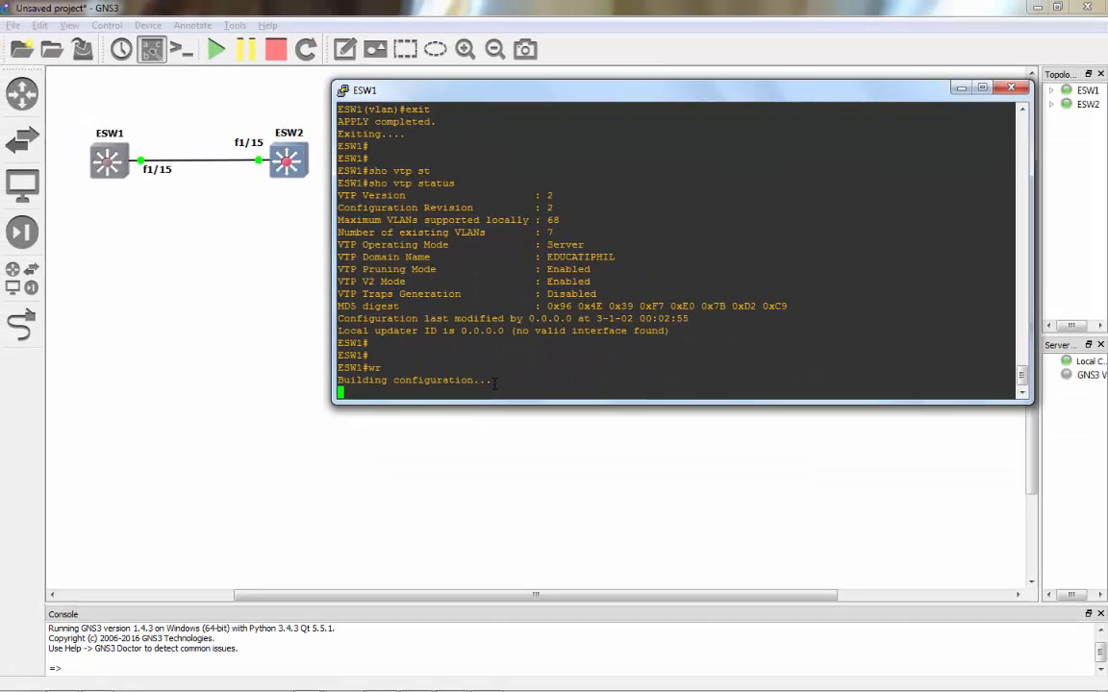
{"action": "key", "text": "Return"}
- Open ESW2's console beside the topology and clear the garbled input to reach the ESW2# prompt
{"action": "double_click", "coordinate": [292, 174]}
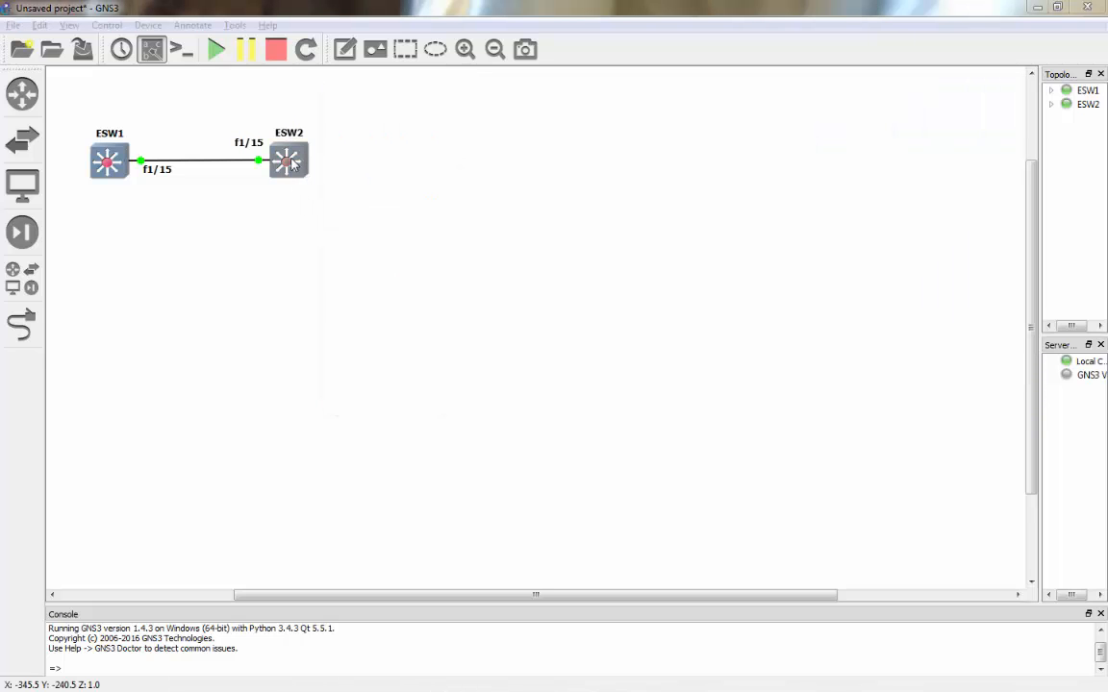
{"action": "right_click", "coordinate": [293, 166]}
{"action": "left_click", "coordinate": [354, 236]}
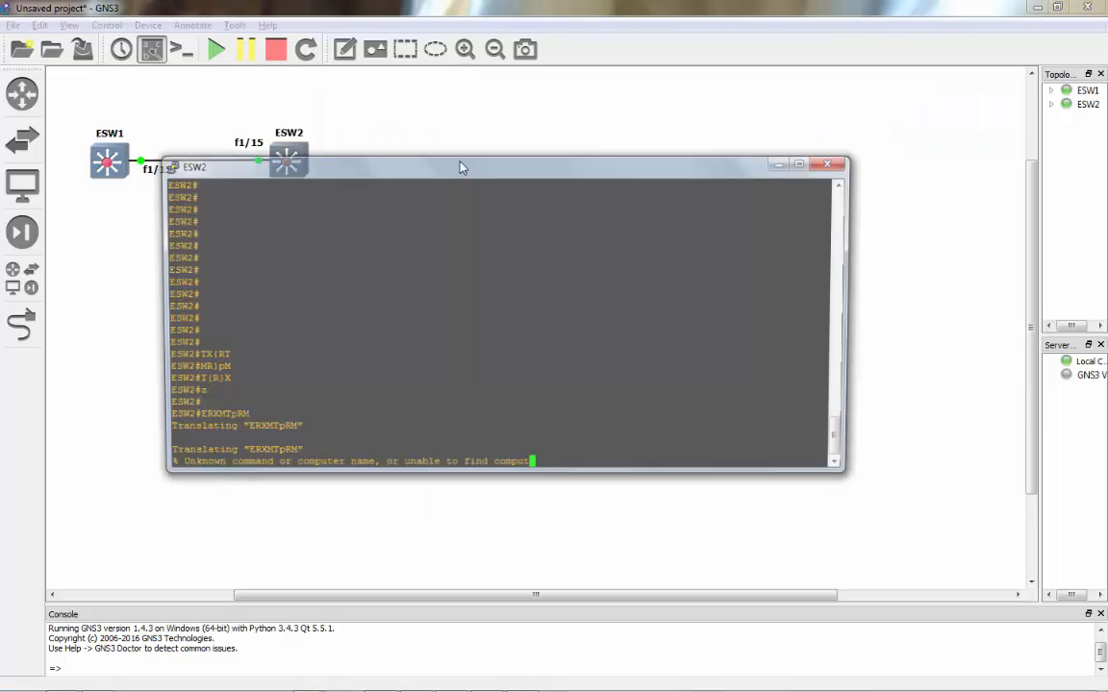
{"action": "left_click_drag", "start_coordinate": [462, 168], "coordinate": [607, 104]}
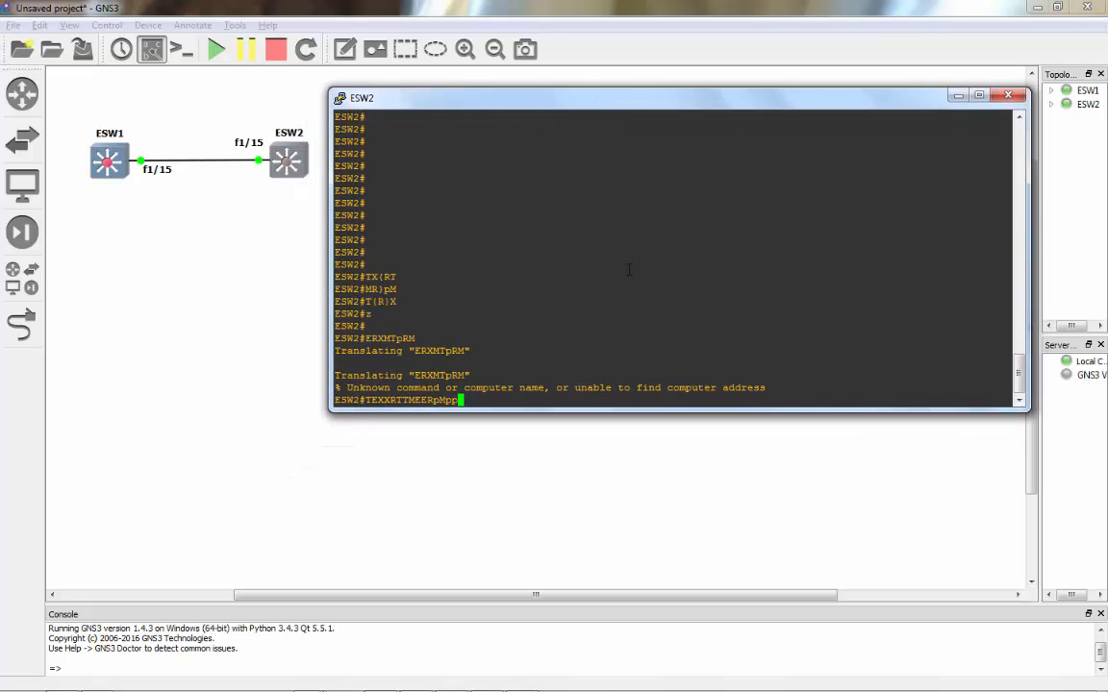
{"action": "key", "text": "Return"}
{"action": "key", "text": "Return"}
{"action": "key", "text": "Return"}
{"action": "key", "text": "Return"}
{"action": "key", "text": "Return"}
{"action": "key", "text": "Return"}
{"action": "key", "text": "Return"}
{"action": "key", "text": "Return"}
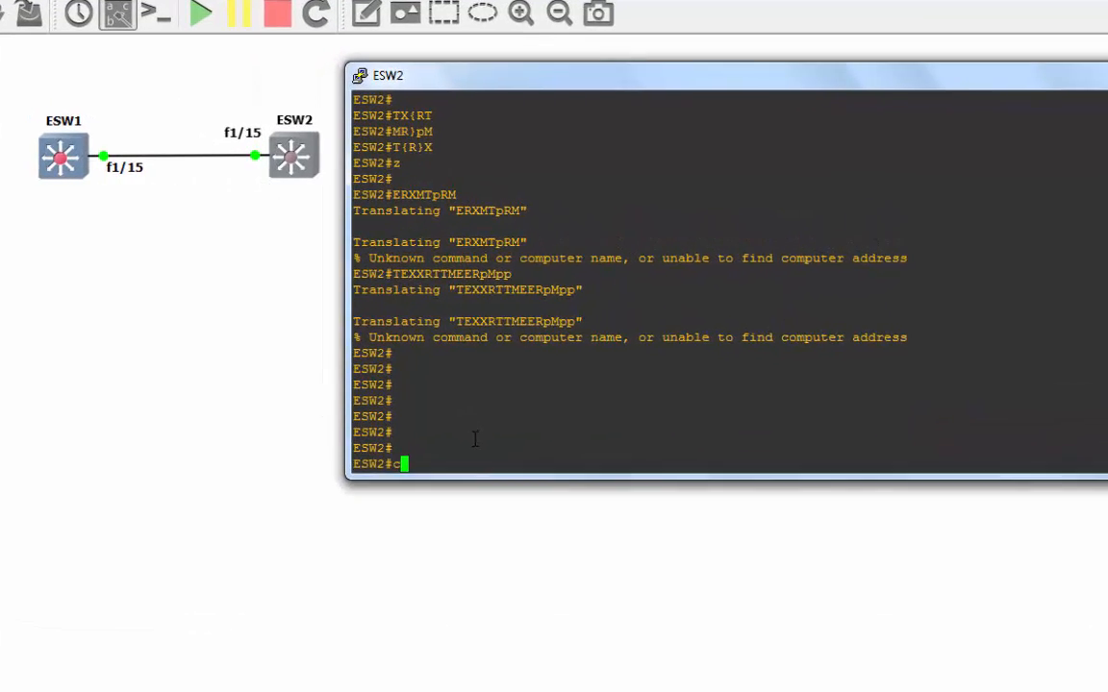
- On ESW2, enter global configuration for interface fa1/15 and make it a switchport
{"action": "type", "text": "conf t"}
{"action": "key", "text": "Return"}
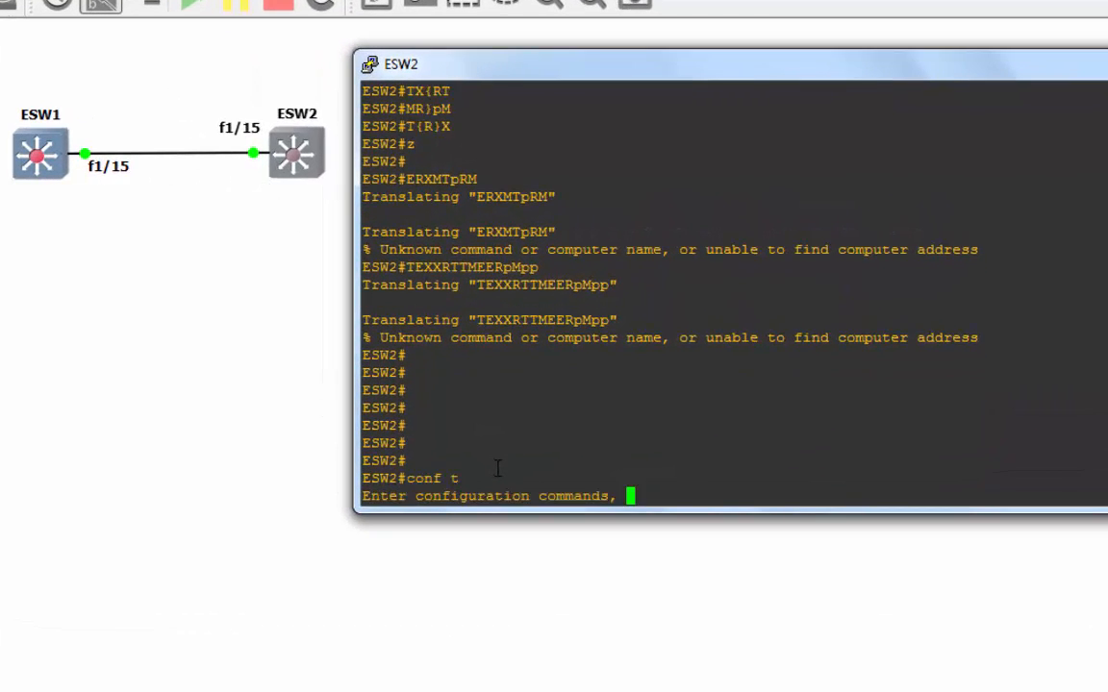
{"action": "type", "text": "int fa"}
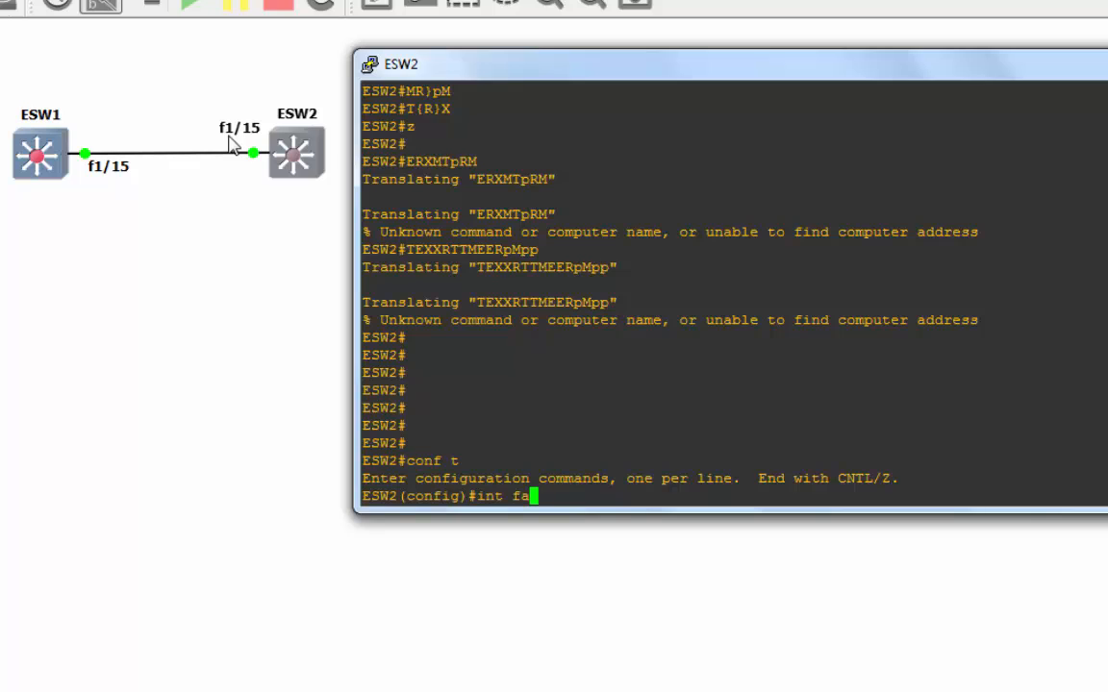
{"action": "type", "text": "1/15"}
{"action": "key", "text": "Return"}
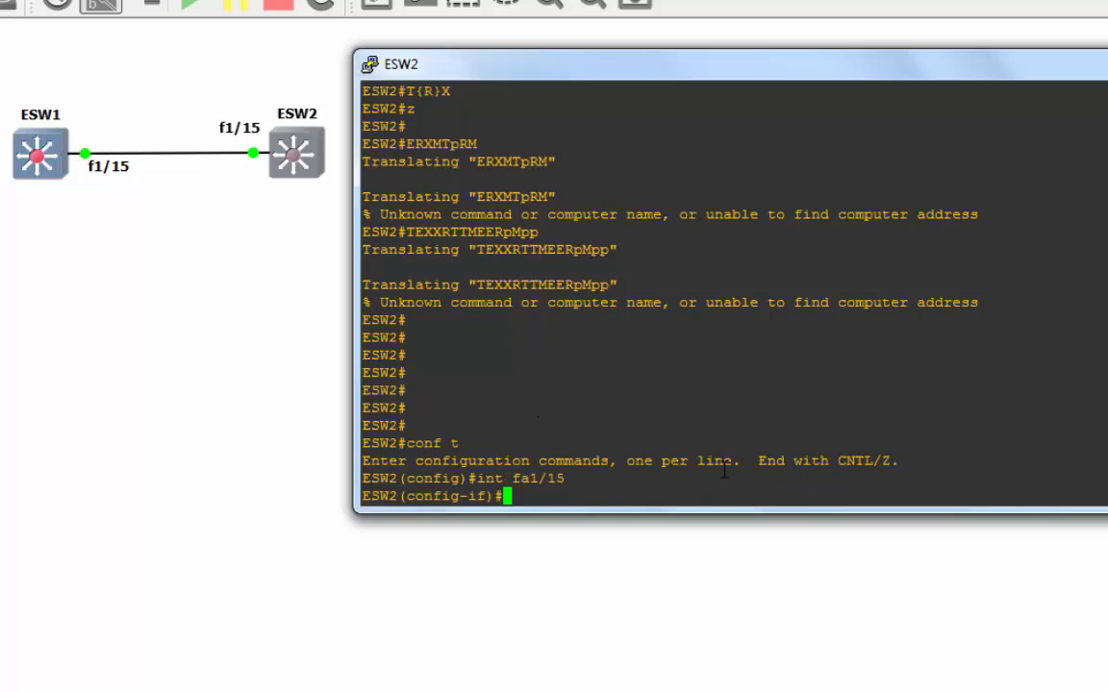
{"action": "type", "text": "swi"}
{"action": "key", "text": "Tab"}
{"action": "key", "text": "Return"}
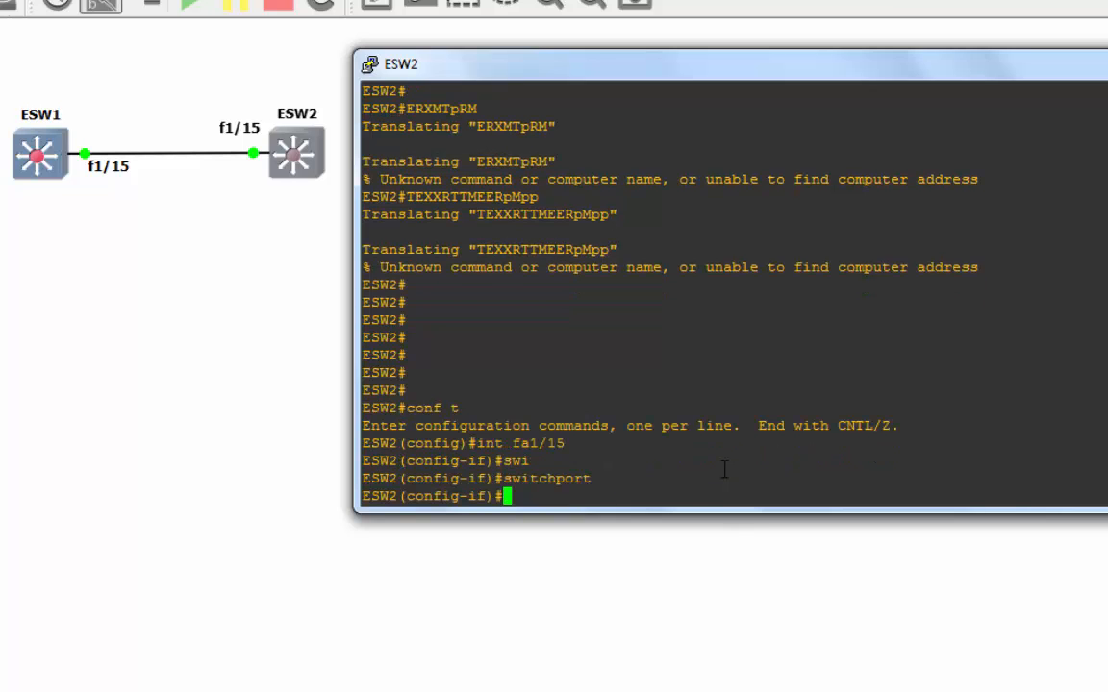
- Set fa1/15 trunk encapsulation to dot1q
{"action": "type", "text": "sw"}
{"action": "key", "text": "Tab"}
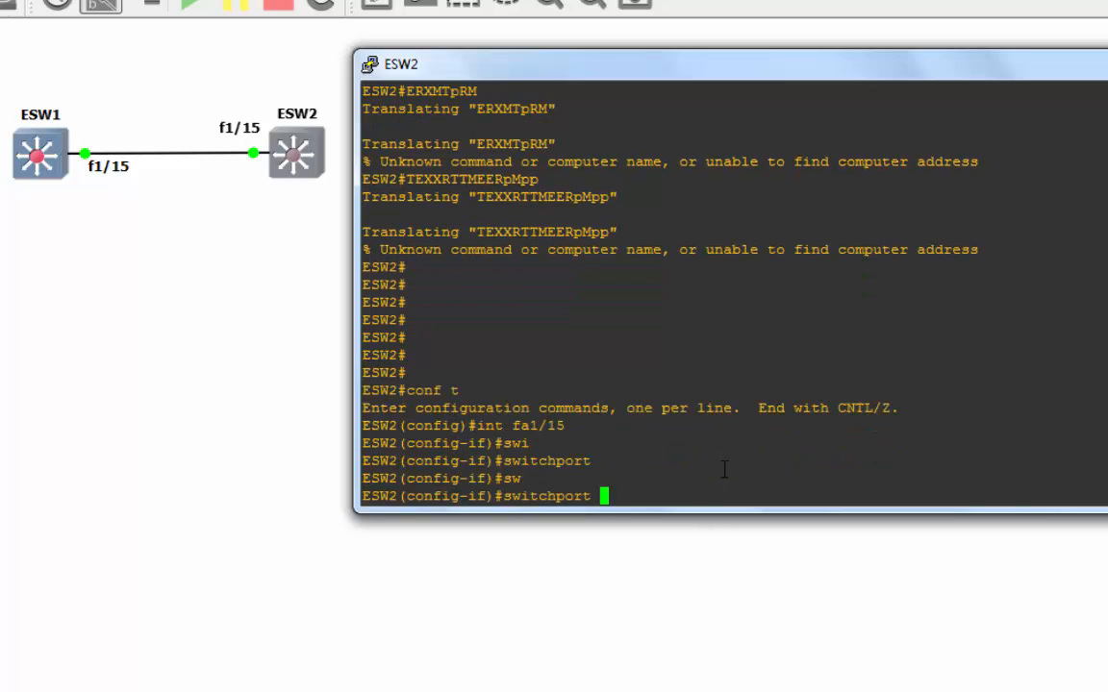
{"action": "type", "text": "tr"}
{"action": "key", "text": "Tab"}
{"action": "type", "text": "en"}
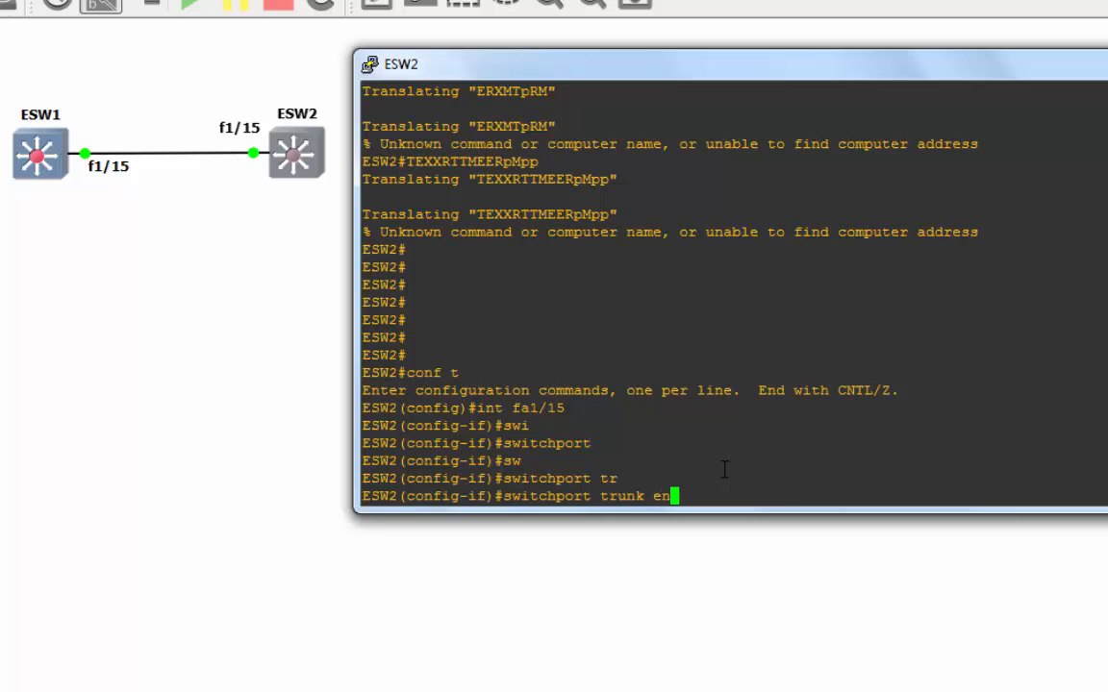
{"action": "key", "text": "Tab"}
{"action": "type", "text": "do"}
{"action": "key", "text": "Tab"}
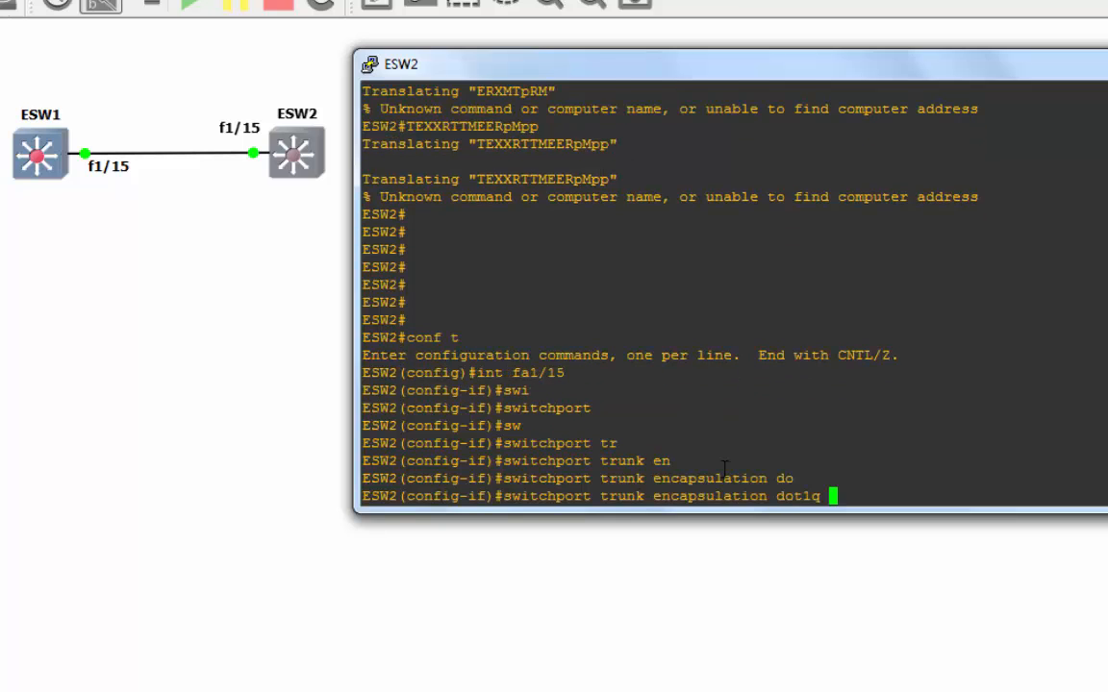
{"action": "key", "text": "Return"}
- Put fa1/15 in trunk mode and return to privileged mode with 'end'
{"action": "type", "text": "swi"}
{"action": "key", "text": "Tab"}
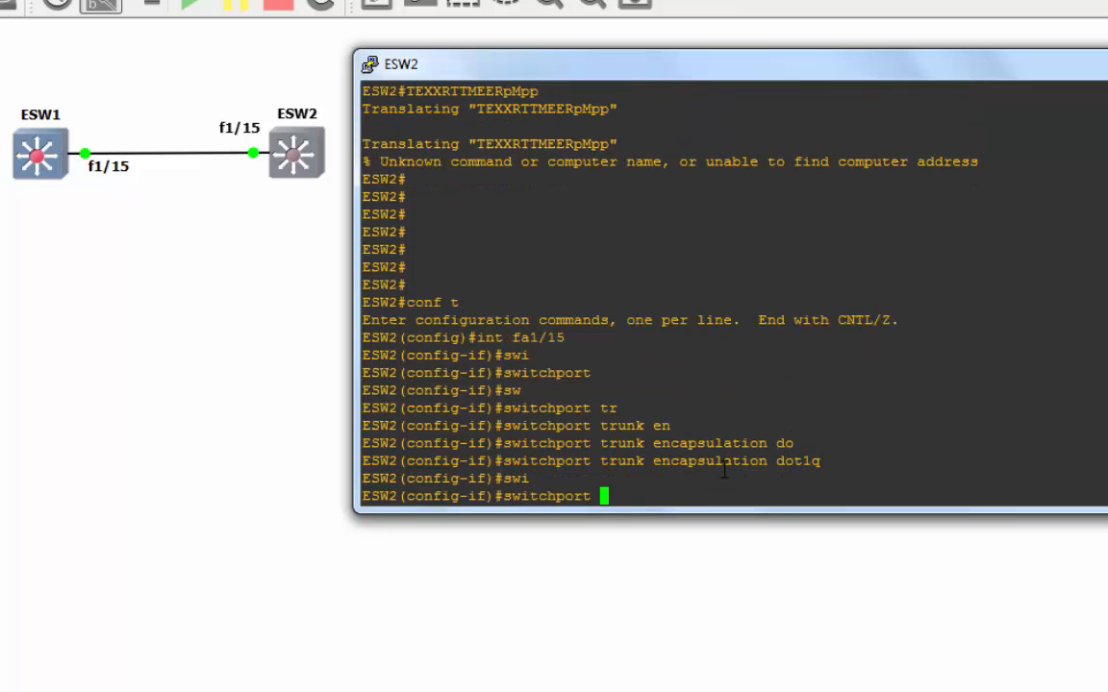
{"action": "type", "text": "mo"}
{"action": "key", "text": "Tab"}
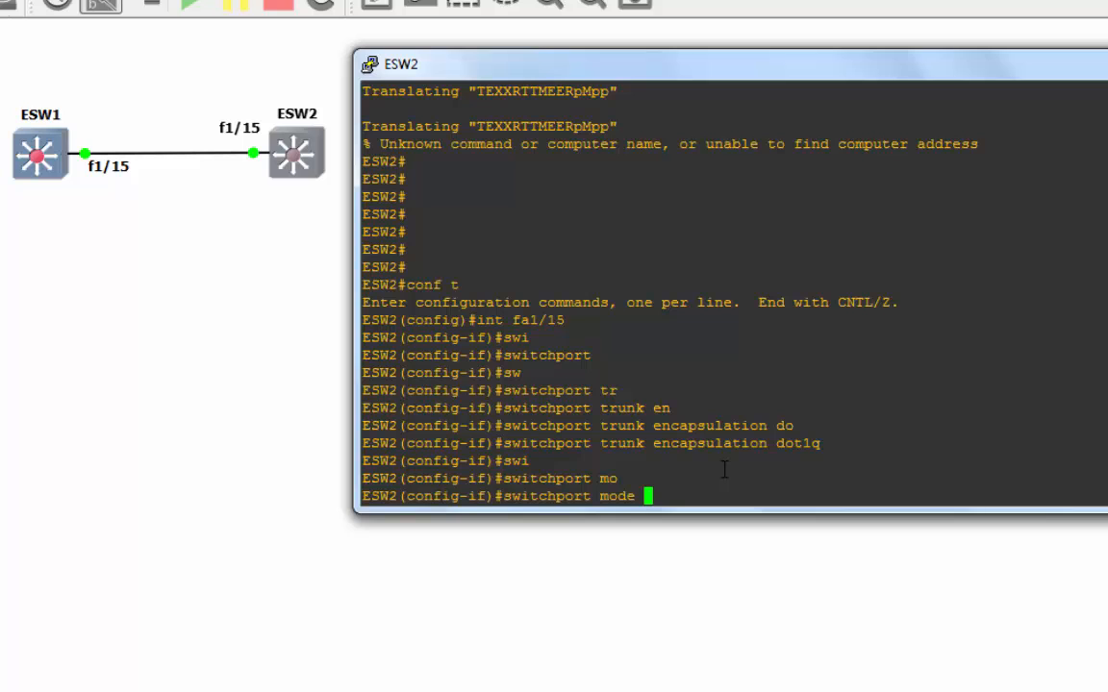
{"action": "type", "text": "tr"}
{"action": "key", "text": "Tab"}
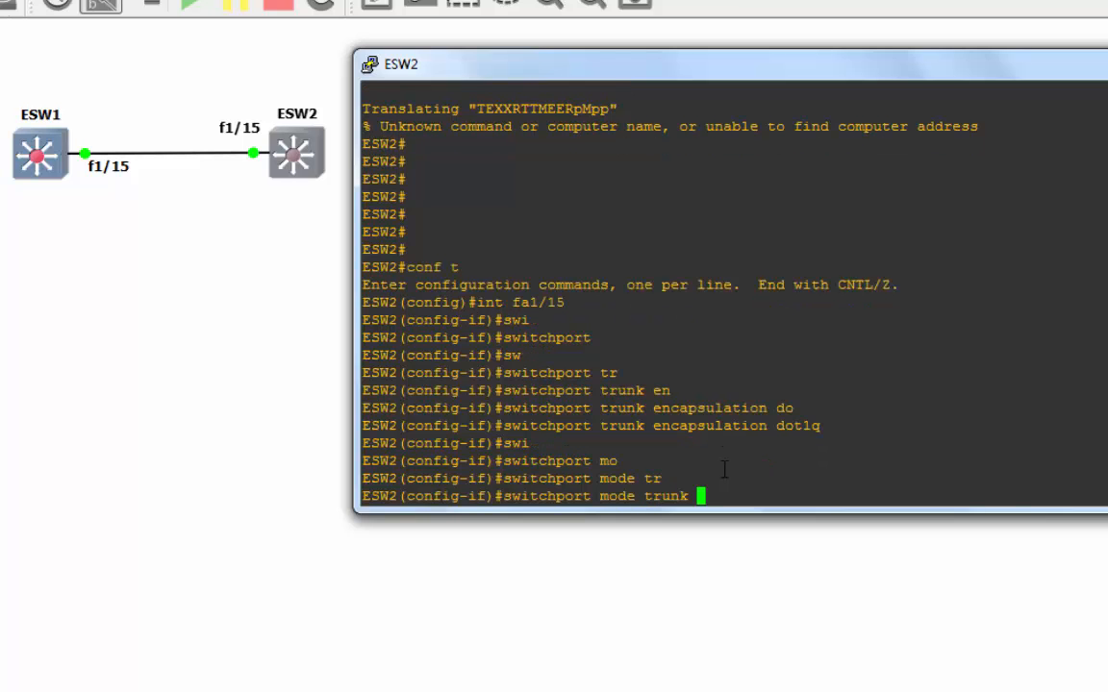
{"action": "key", "text": "Return"}
{"action": "key", "text": "Return"}
{"action": "key", "text": "Return"}
{"action": "type", "text": "end"}
{"action": "key", "text": "Return"}
{"action": "key", "text": "Return"}
{"action": "key", "text": "Return"}
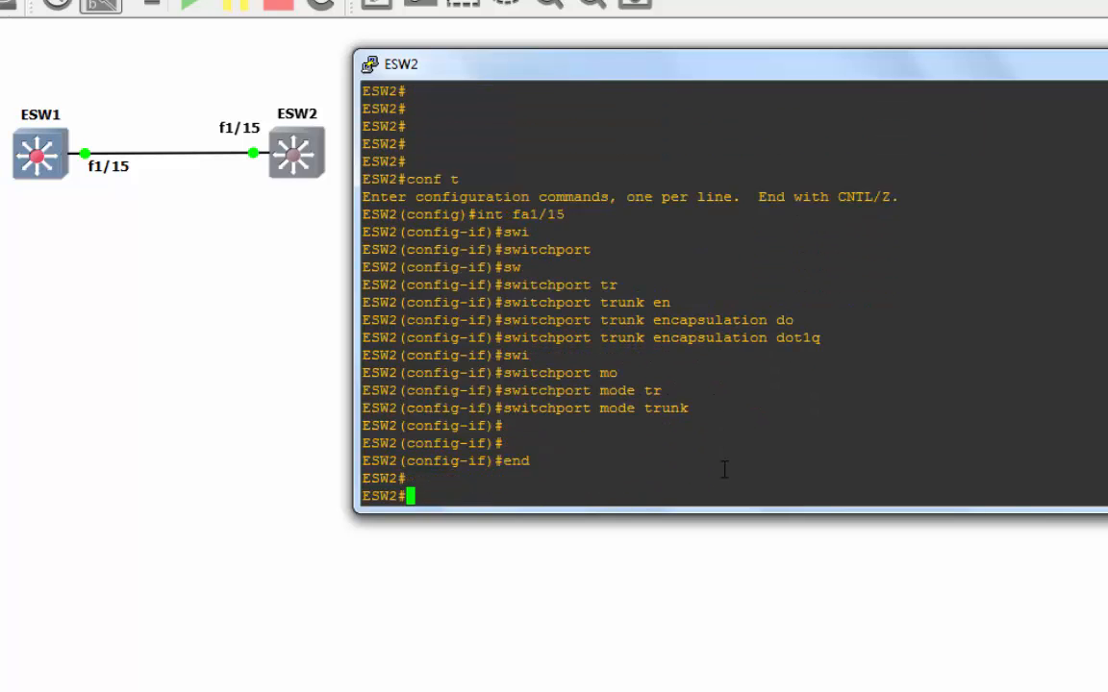
- Run 'show int trunk' to confirm Fa1/15 trunks 802.1q with VLANs 1, 10, 20 active
{"action": "type", "text": "show int tr"}
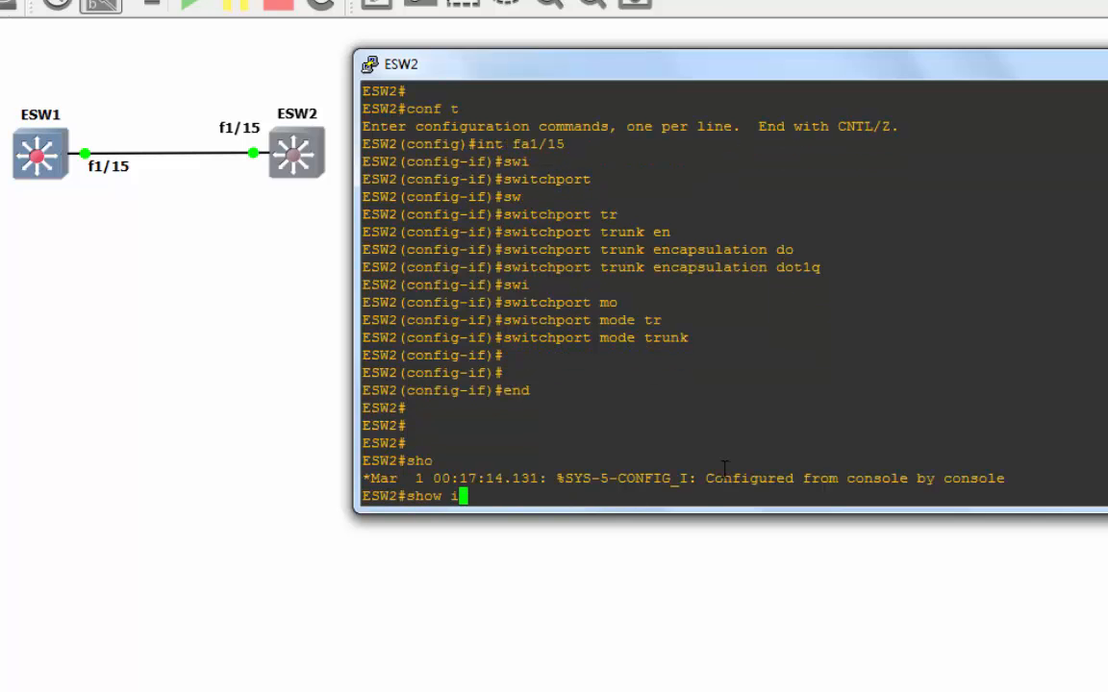
{"action": "key", "text": "Return"}
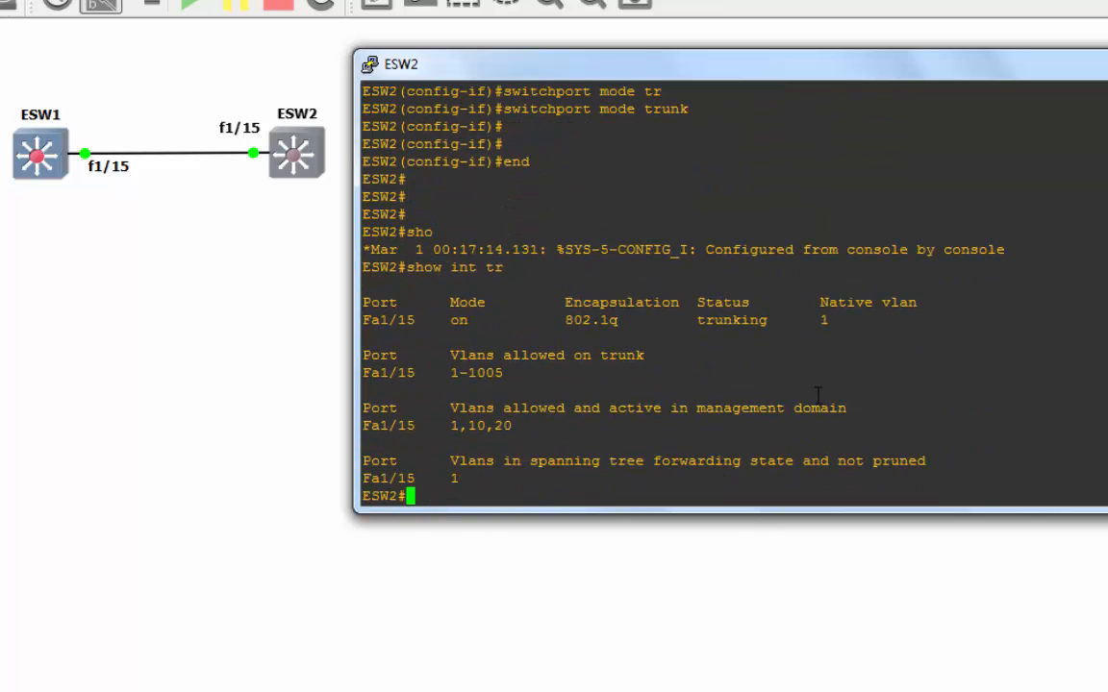
{"action": "left_click_drag", "start_coordinate": [915, 325], "coordinate": [359, 316]}
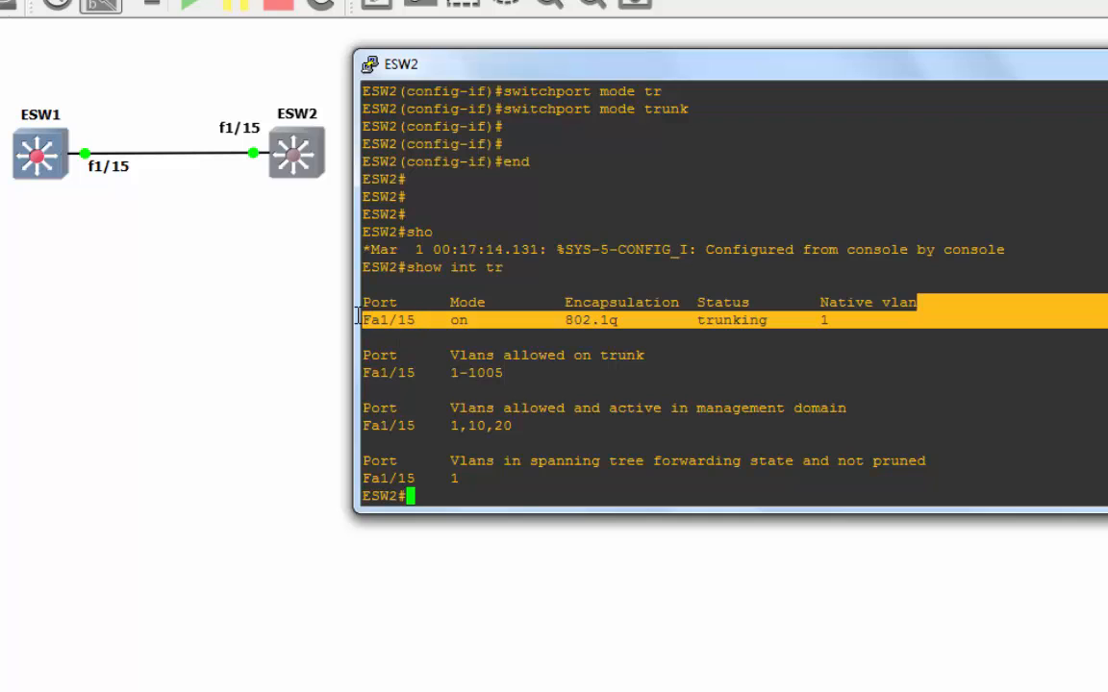
{"action": "left_click", "coordinate": [508, 488]}
{"action": "key", "text": "Return"}
{"action": "key", "text": "Return"}
{"action": "key", "text": "Return"}
{"action": "key", "text": "Return"}
{"action": "key", "text": "Return"}
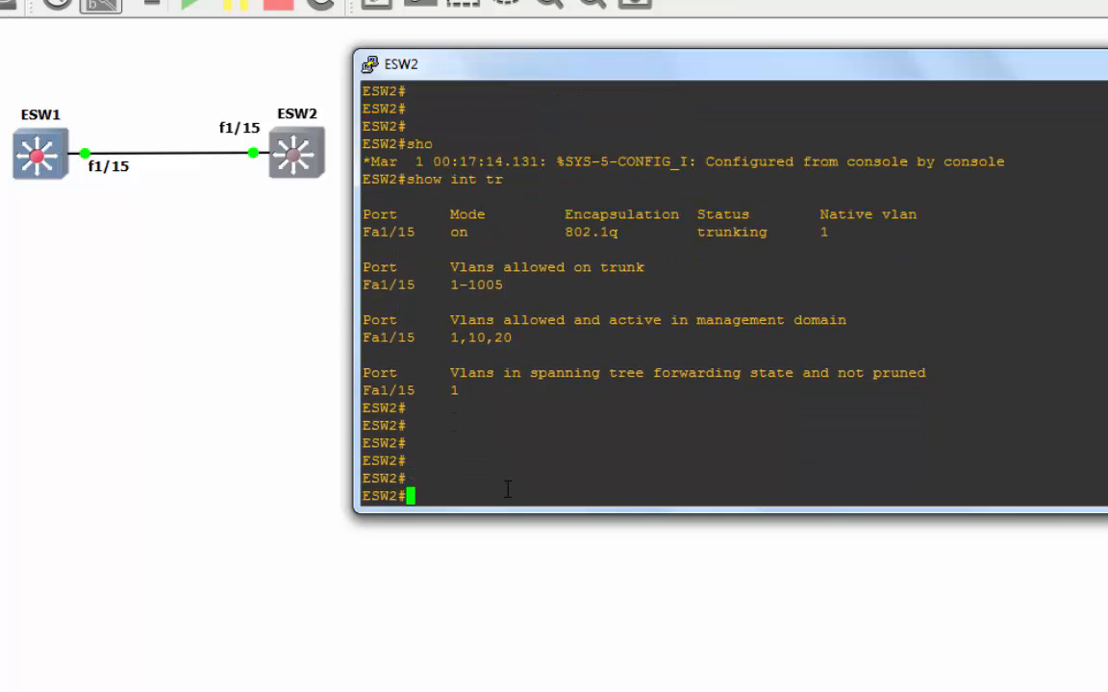
- Enter ESW2's VLAN database mode with 'vlan database'
{"action": "type", "text": "vlan data"}
{"action": "key", "text": "Tab"}
{"action": "key", "text": "Return"}
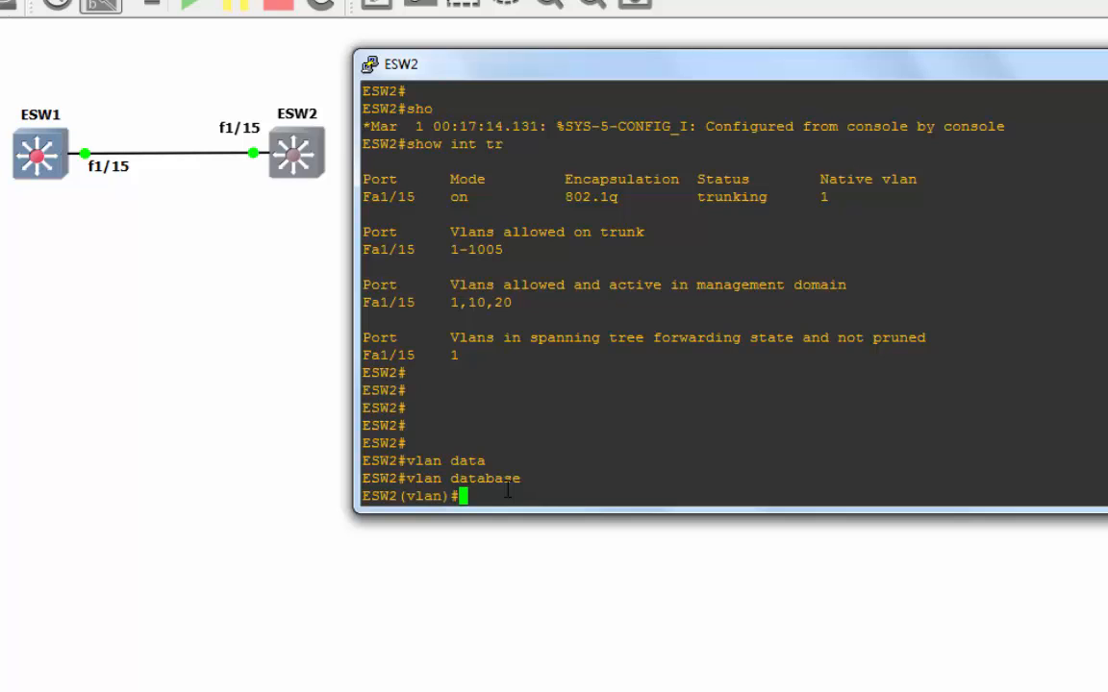
- Check the vtp options and set ESW2 to VTP client mode
{"action": "type", "text": "vtp"}
{"action": "key", "text": "Tab"}
{"action": "type", "text": "?"}
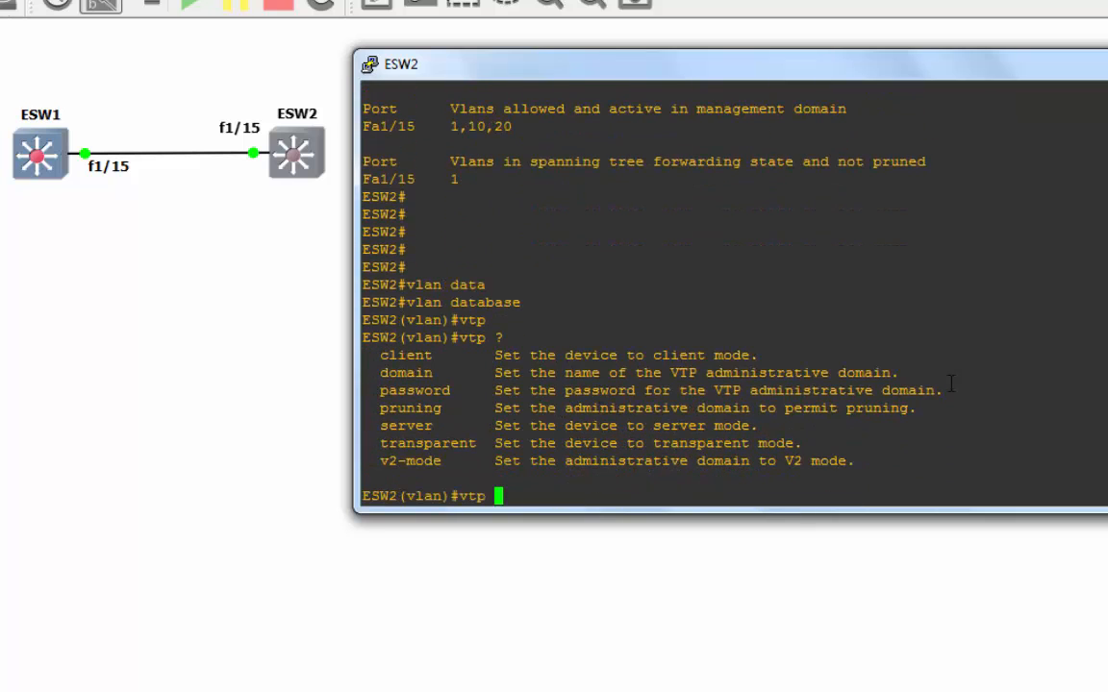
{"action": "left_click_drag", "start_coordinate": [711, 355], "coordinate": [380, 355]}
{"action": "left_click", "coordinate": [532, 352]}
{"action": "type", "text": "cli"}
{"action": "key", "text": "Tab"}
{"action": "key", "text": "Return"}
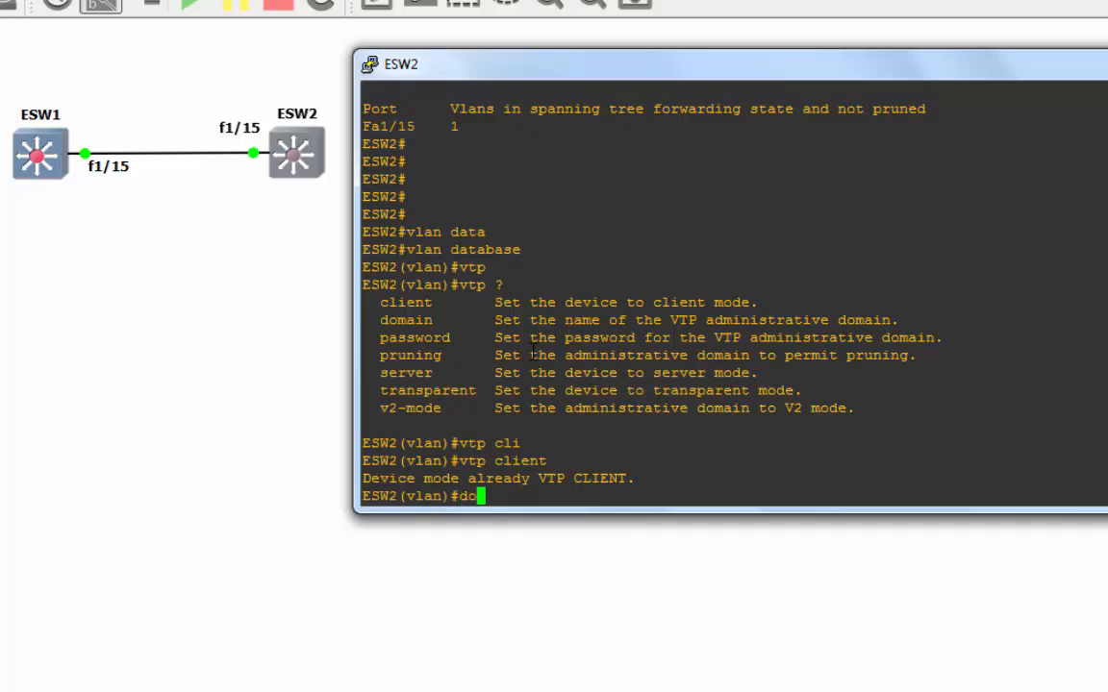
- Set the VTP domain to EDUCATIPHIL and enter the VTP password
{"action": "type", "text": "vtp doma"}
{"action": "key", "text": "Tab"}
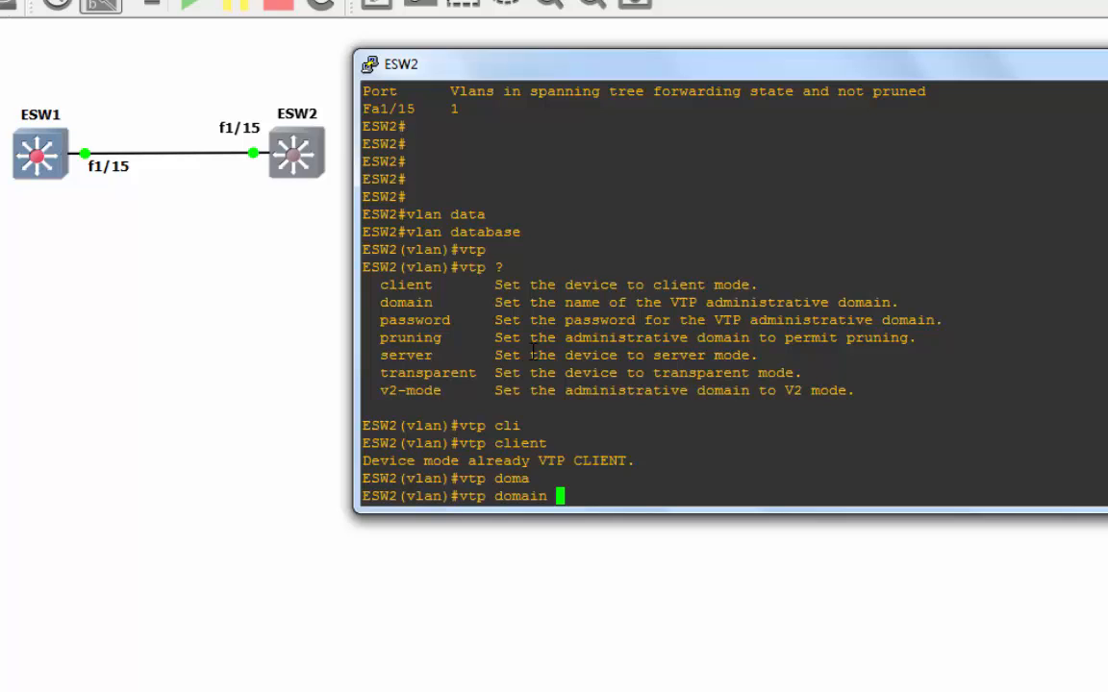
{"action": "type", "text": "EDUCATIPH"}
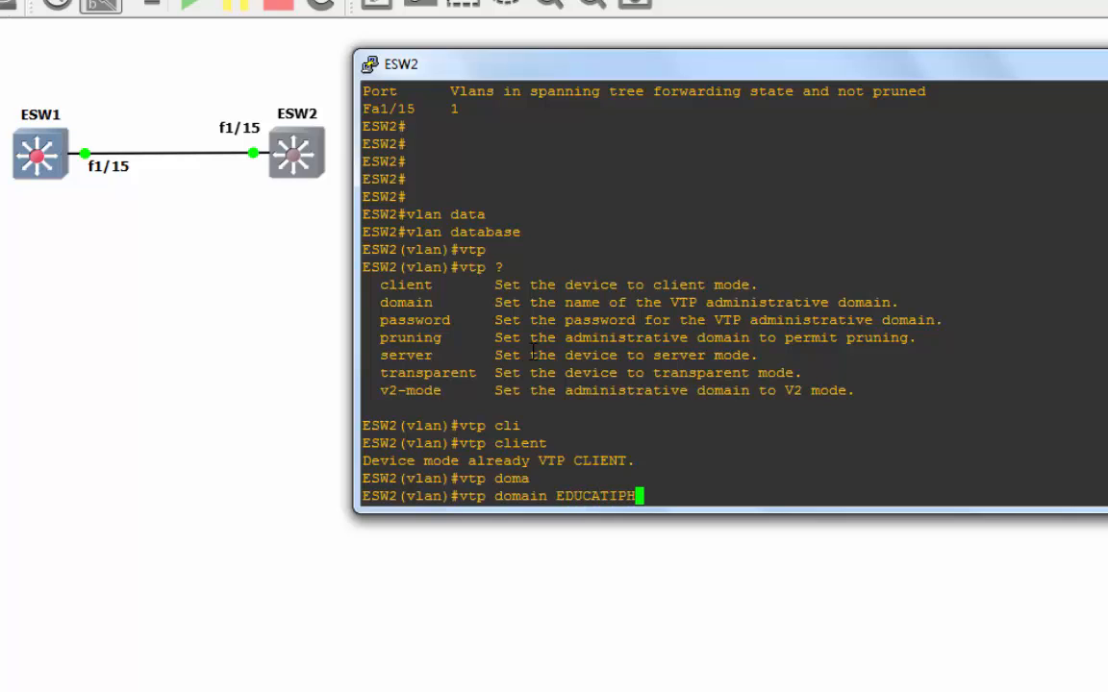
{"action": "type", "text": "IL"}
{"action": "key", "text": "Return"}
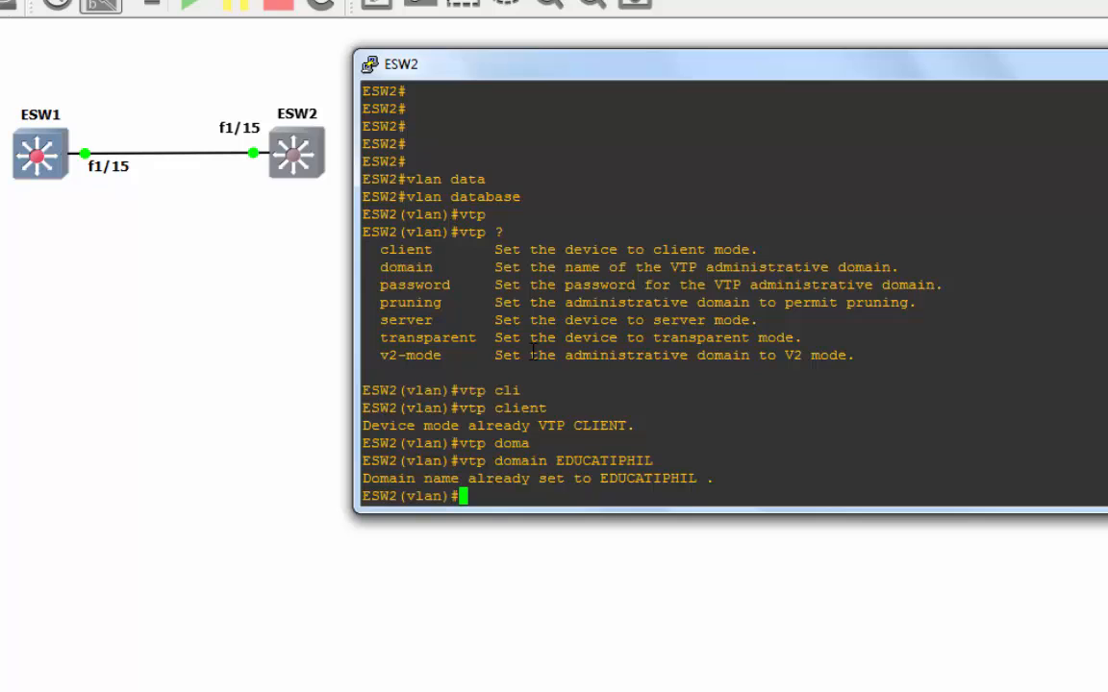
{"action": "type", "text": "vtp pass"}
{"action": "key", "text": "Tab"}
{"action": "type", "text": "cisco"}
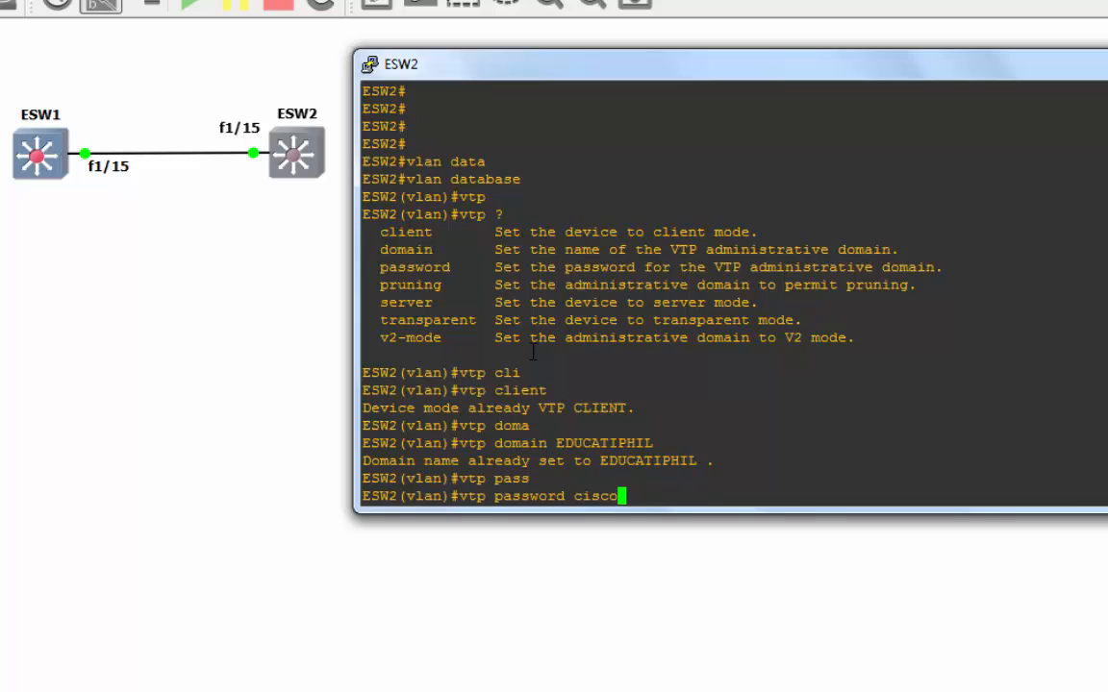
{"action": "key", "text": "Return"}
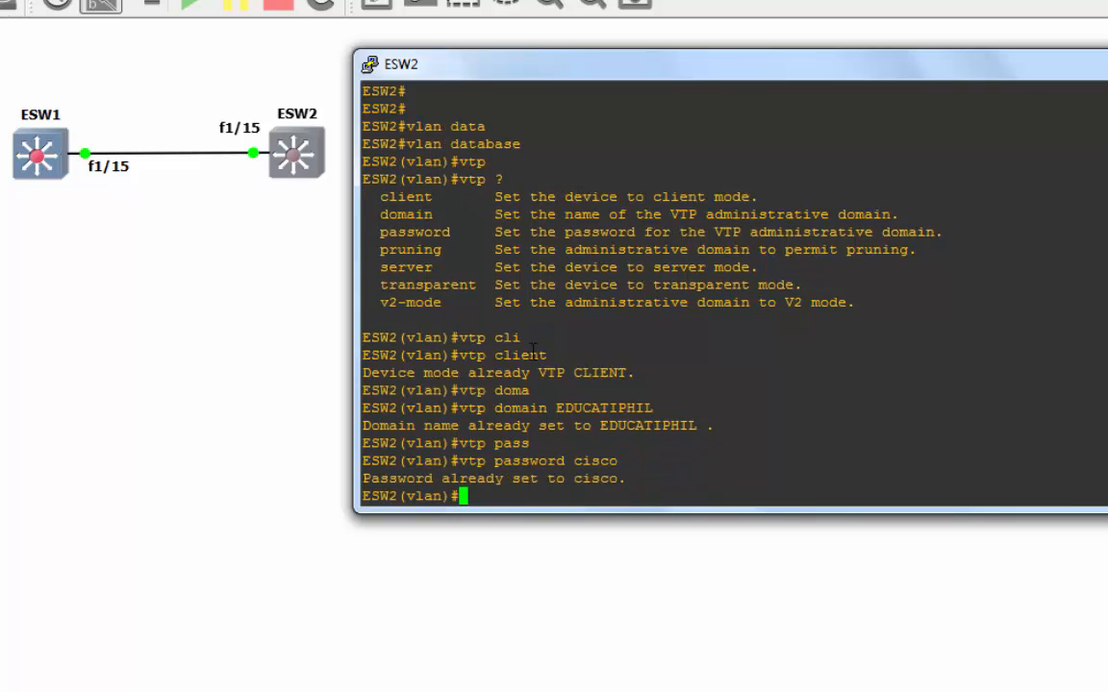
- Enable VTP pruning and v2-mode, then exit the VLAN database
{"action": "type", "text": "vtp pr"}
{"action": "key", "text": "Tab"}
{"action": "key", "text": "Return"}
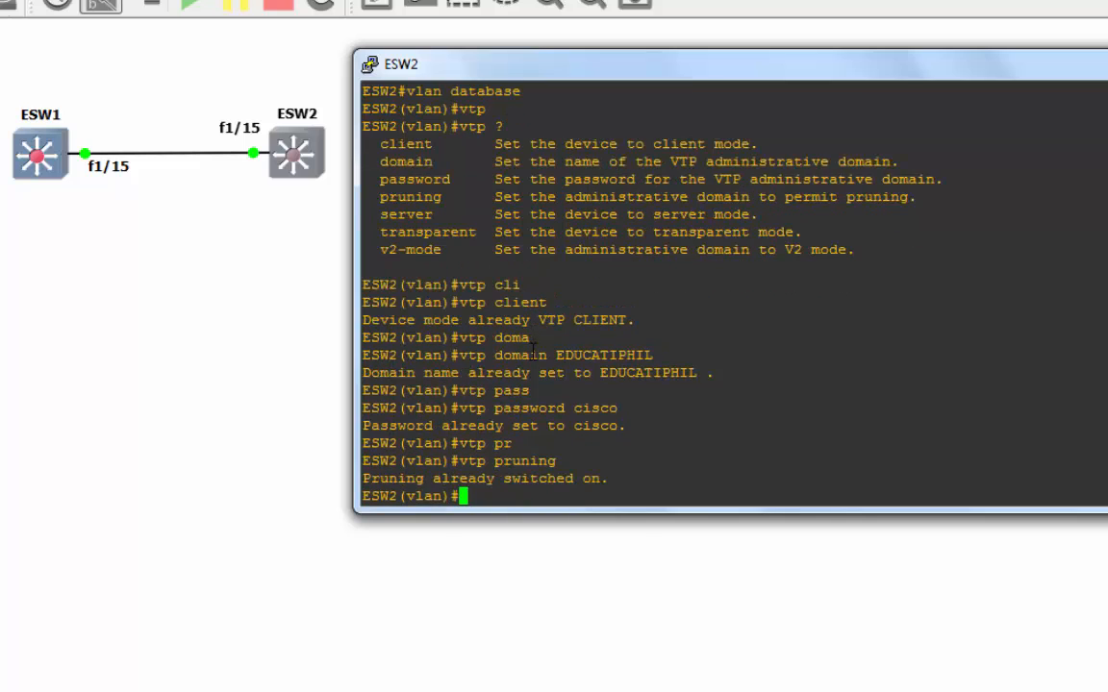
{"action": "type", "text": "vtp v2"}
{"action": "key", "text": "Tab"}
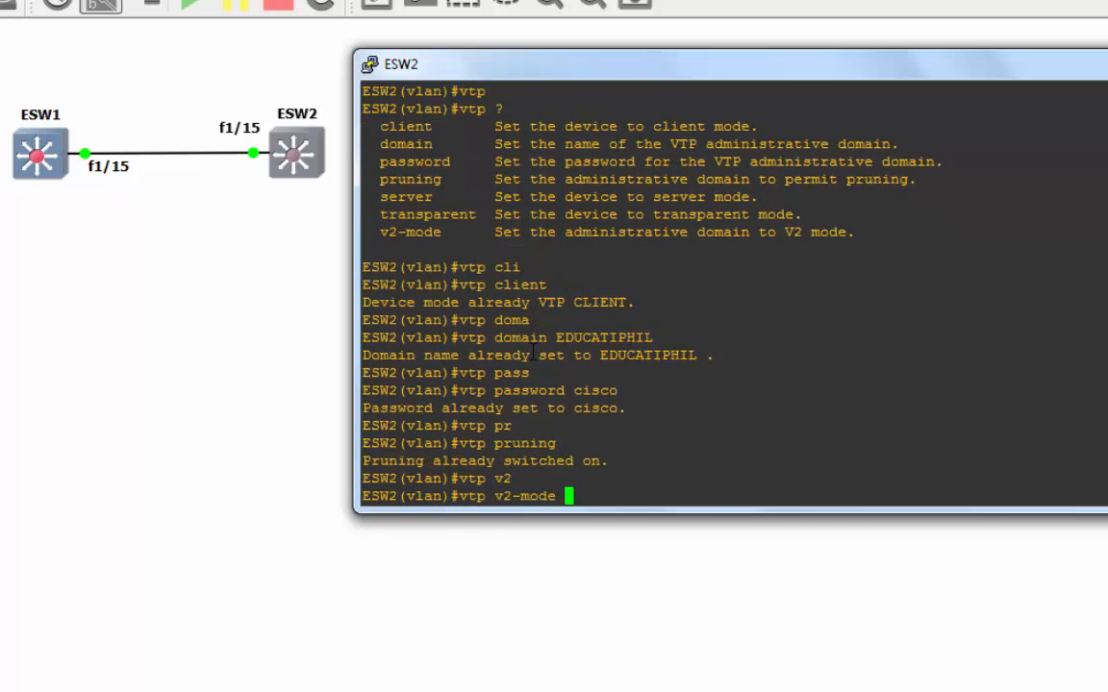
{"action": "key", "text": "Return"}
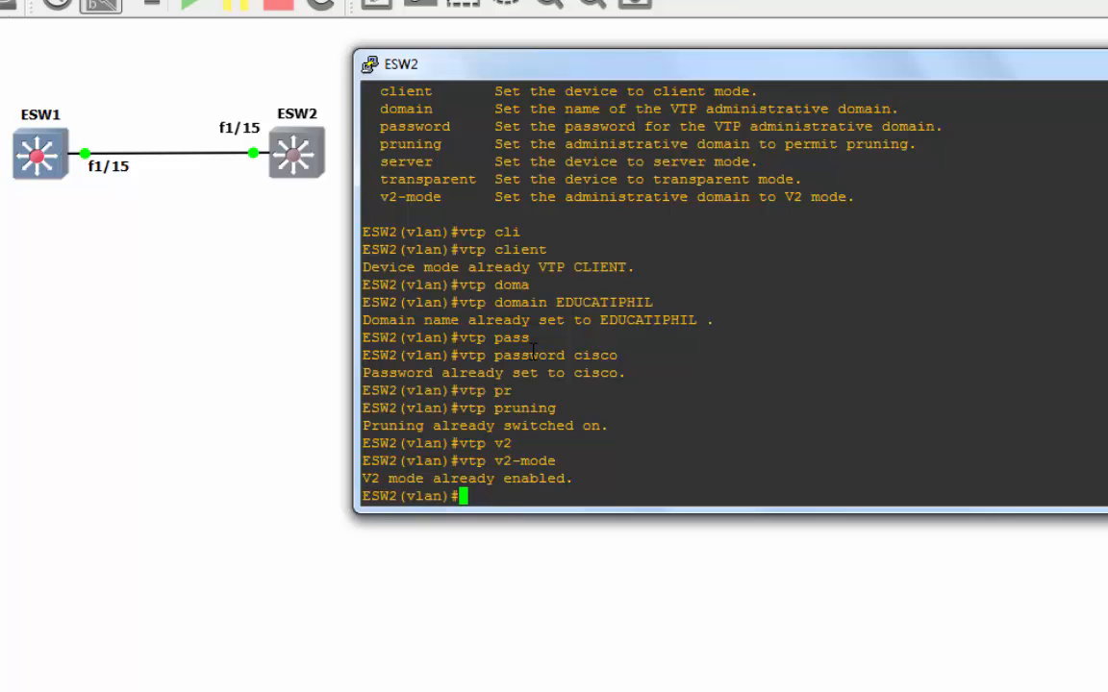
{"action": "type", "text": "exit"}
{"action": "key", "text": "Return"}
{"action": "key", "text": "Return"}
{"action": "key", "text": "Return"}
{"action": "key", "text": "Return"}
{"action": "key", "text": "Return"}
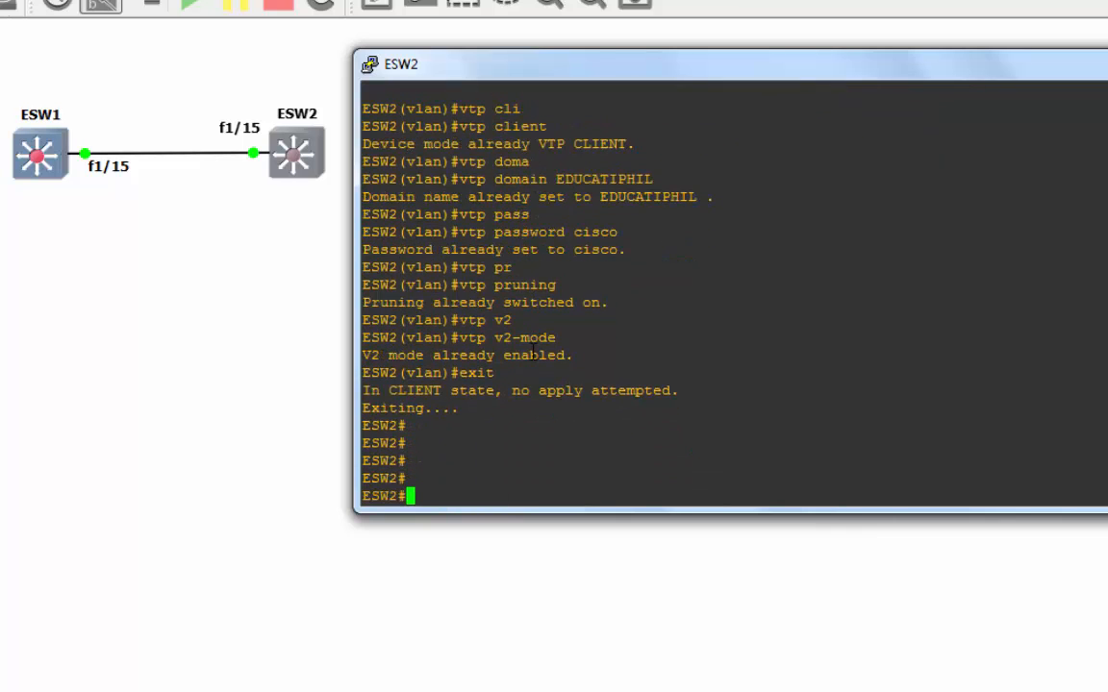
- Run 'show vtp status' on ESW2 to confirm Client mode, domain EDUCATIPHIL, 7 VLANs
{"action": "type", "text": "show vtp"}
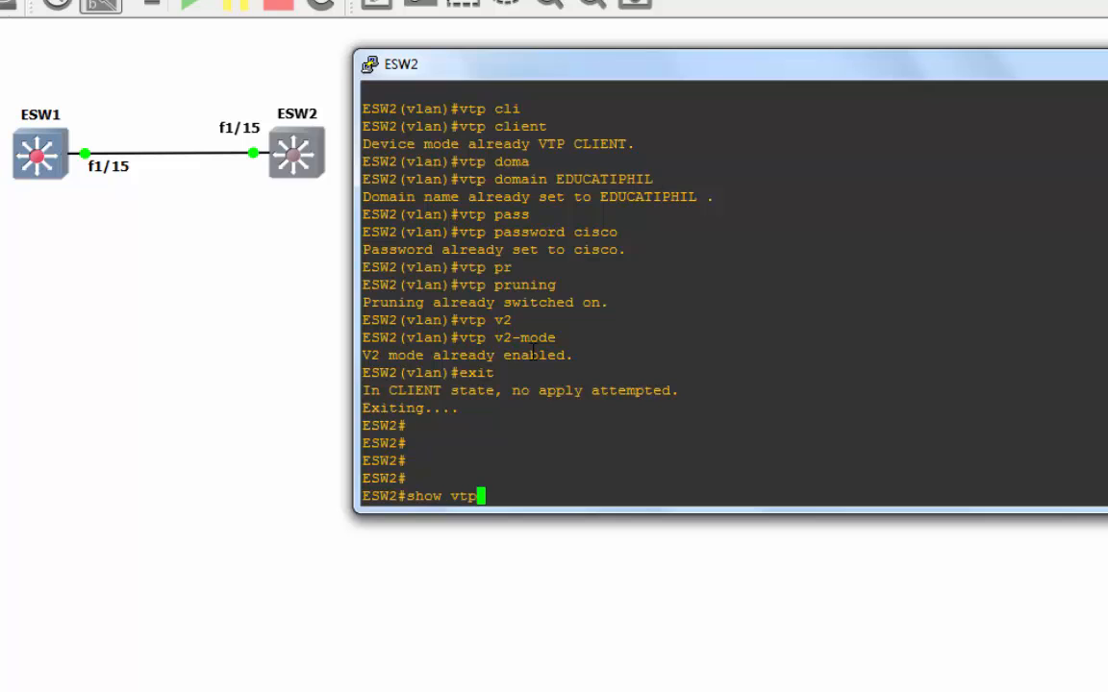
{"action": "type", "text": " st"}
{"action": "key", "text": "Tab"}
{"action": "key", "text": "Return"}
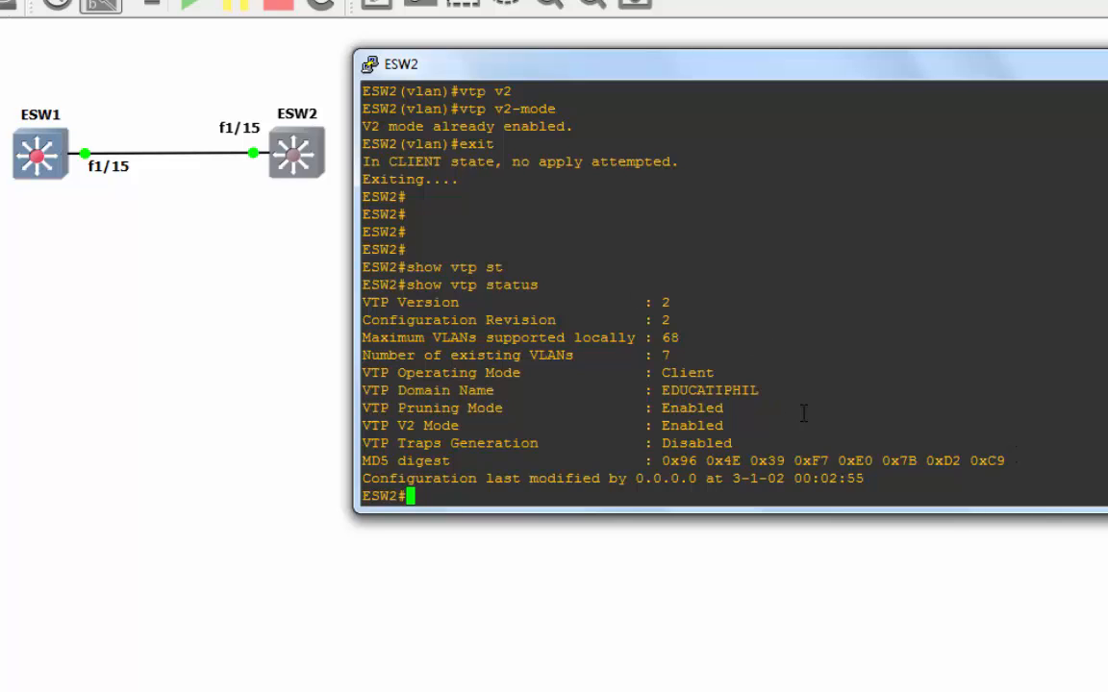
{"action": "left_click_drag", "start_coordinate": [726, 375], "coordinate": [661, 373]}
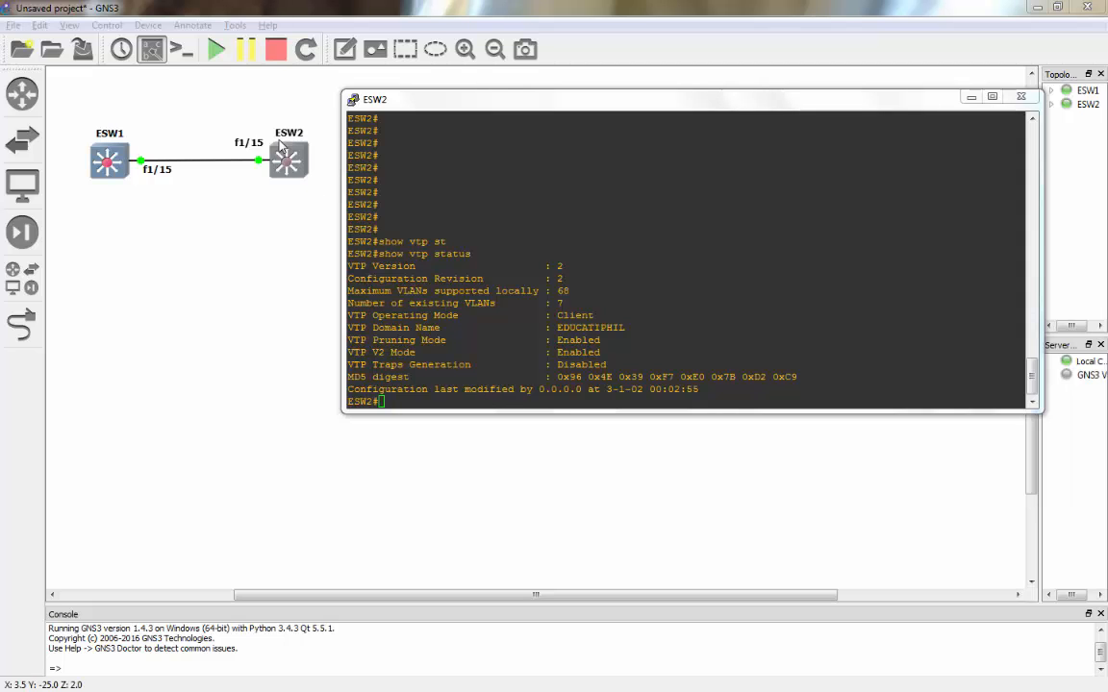
{"action": "left_click", "coordinate": [435, 401]}
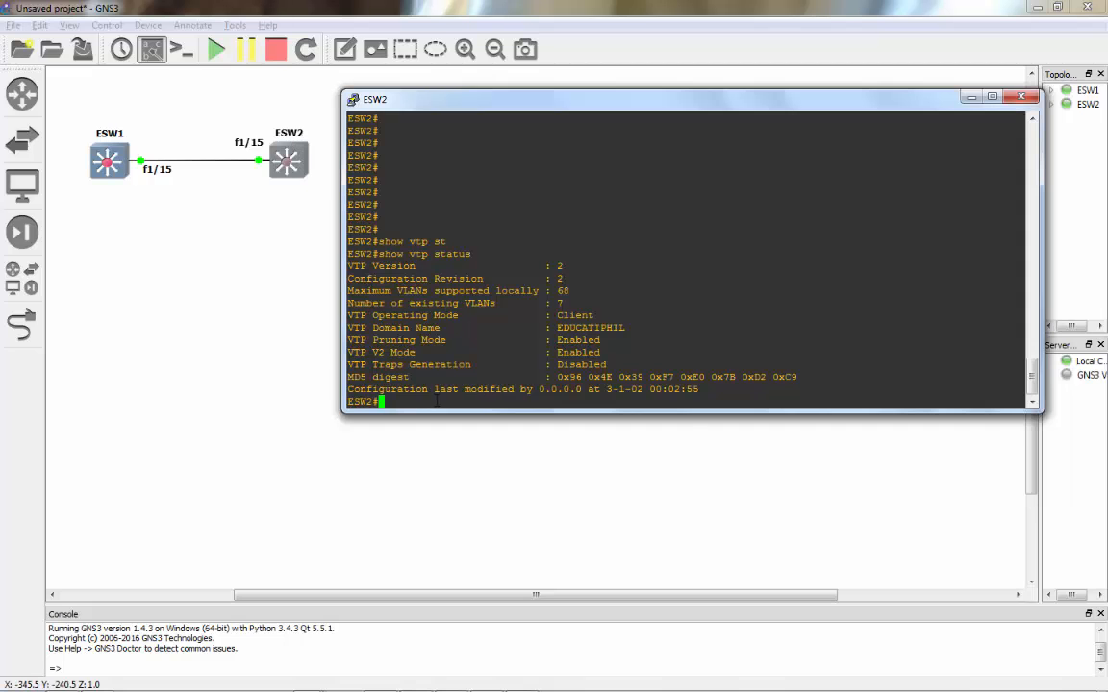
{"action": "key", "text": "Return"}
{"action": "key", "text": "Return"}
{"action": "key", "text": "Return"}
- Run 'show vlan-switch' on ESW2 to confirm VLAN0010 and VLAN0020 are learned and active
{"action": "type", "text": "show "}
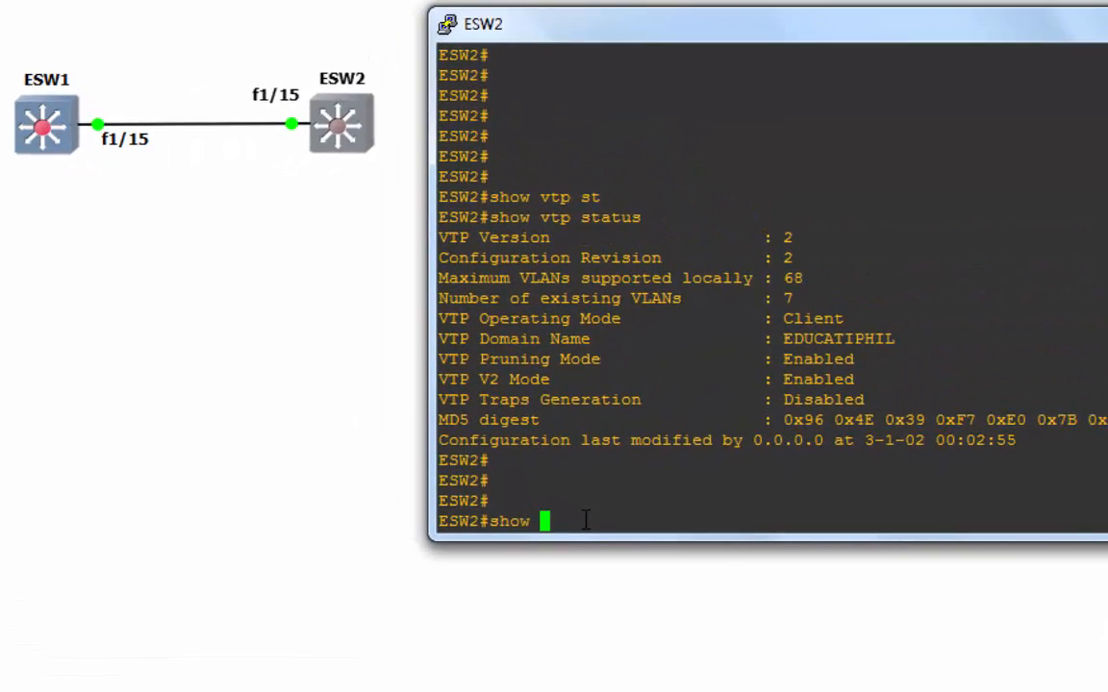
{"action": "type", "text": "vlan-sw"}
{"action": "key", "text": "Tab"}
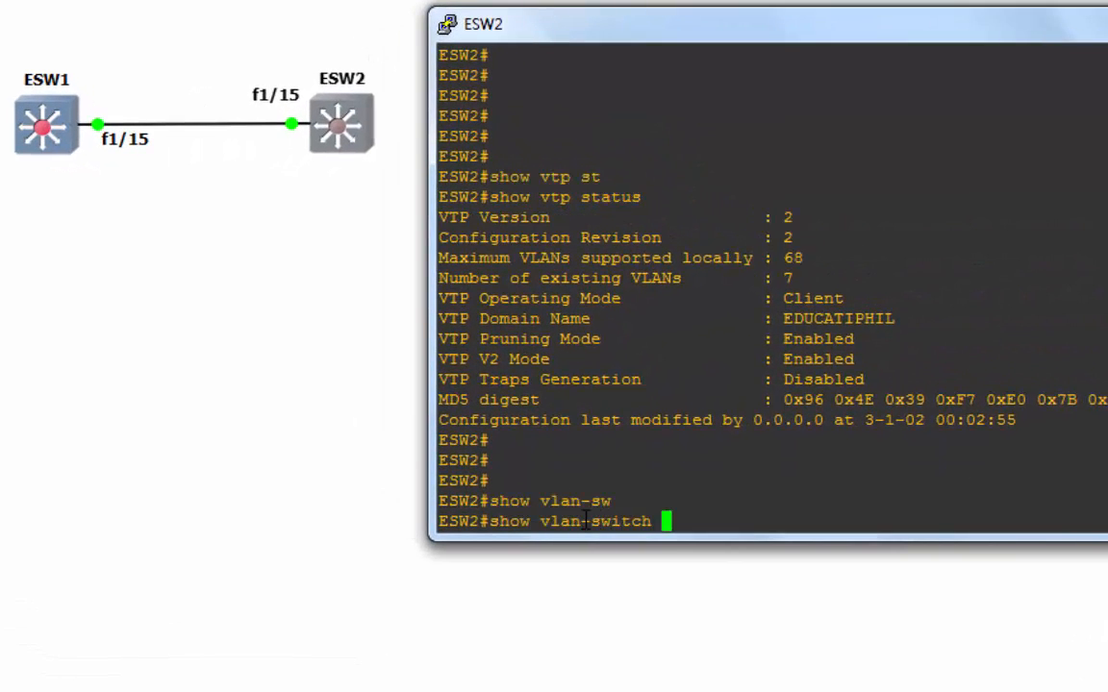
{"action": "key", "text": "Return"}
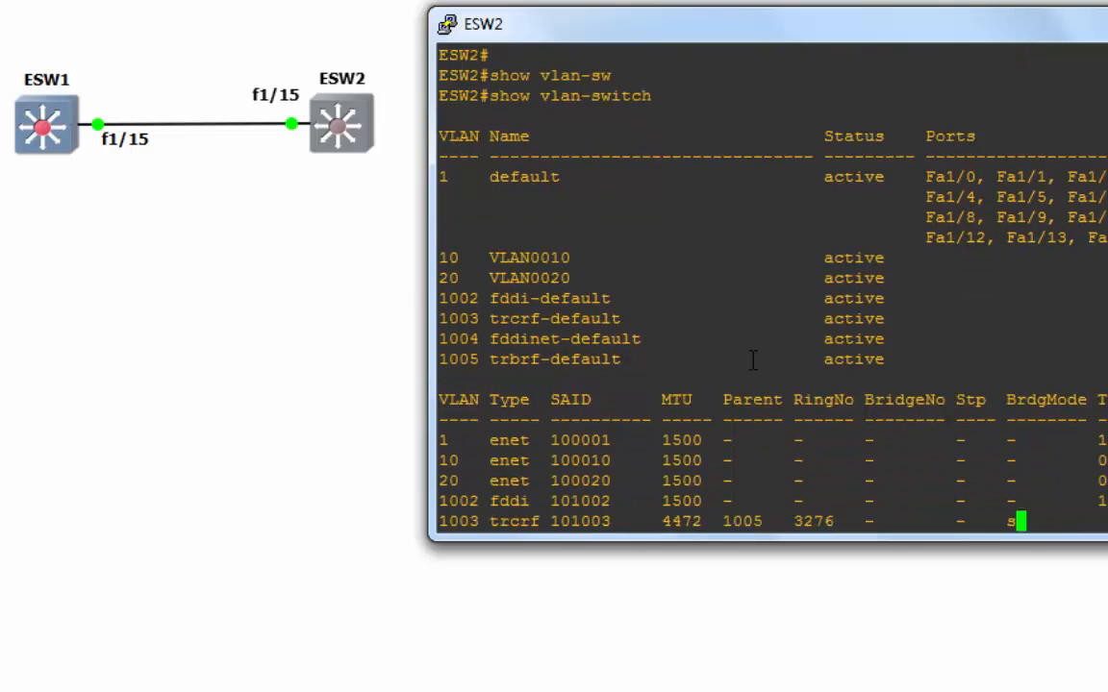
{"action": "left_click_drag", "start_coordinate": [906, 223], "coordinate": [426, 197]}
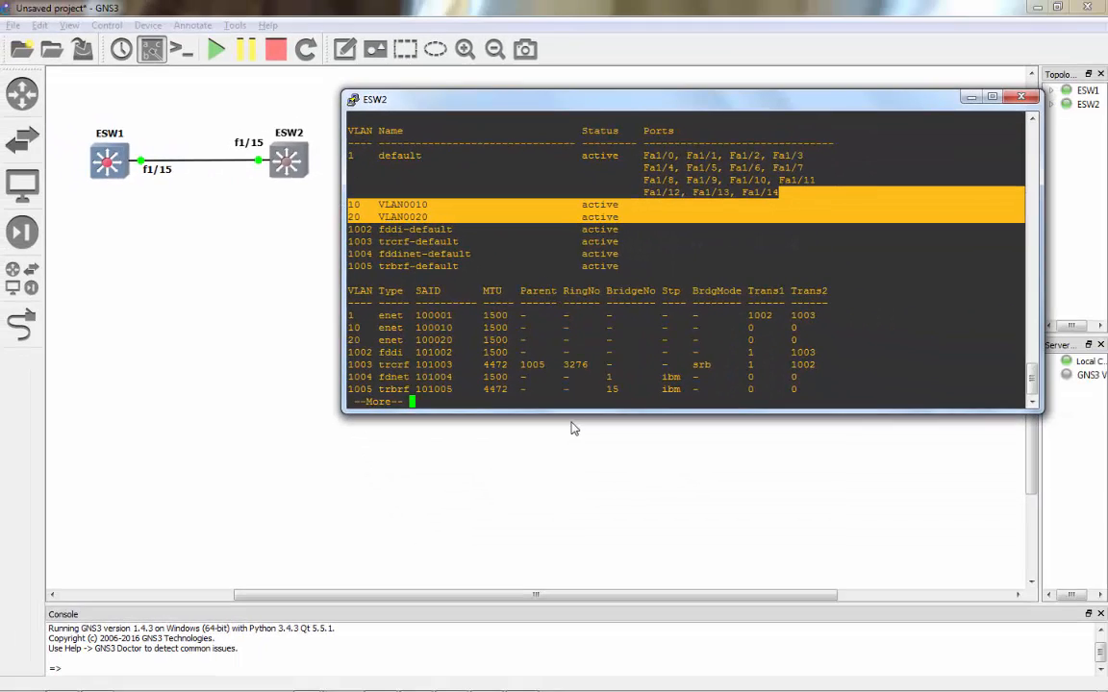
{"action": "key", "text": "space"}
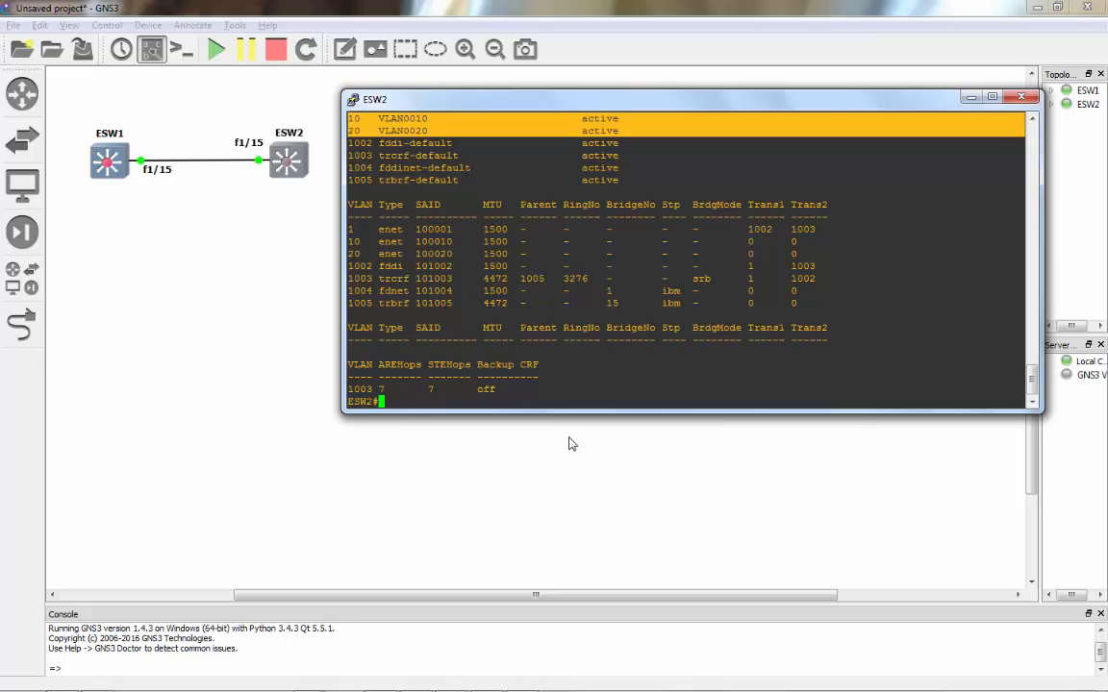